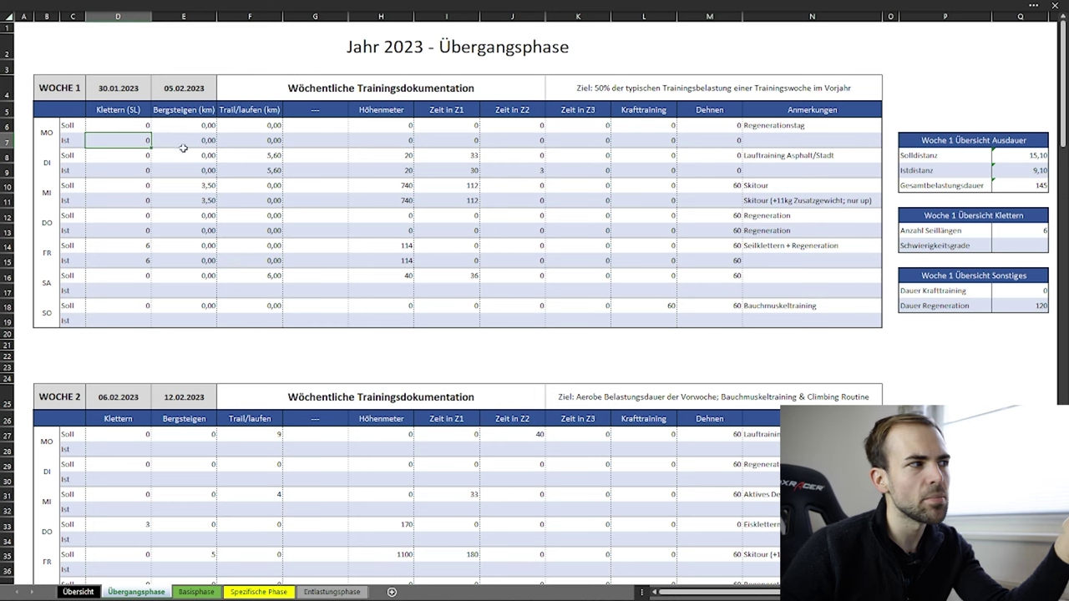
- Examine the Week 1 column headings from Klettern (SL) through distances, Höhenmeter and Zeit in Z1–Z3 to Krafttraining and Dehnen
click(118, 156)
click(117, 172)
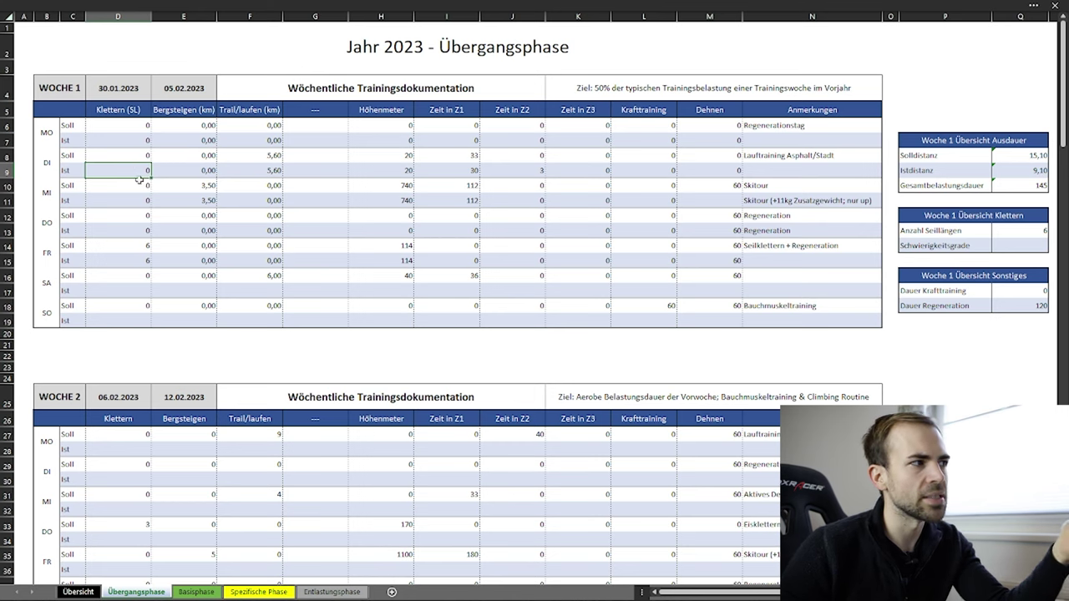
click(124, 111)
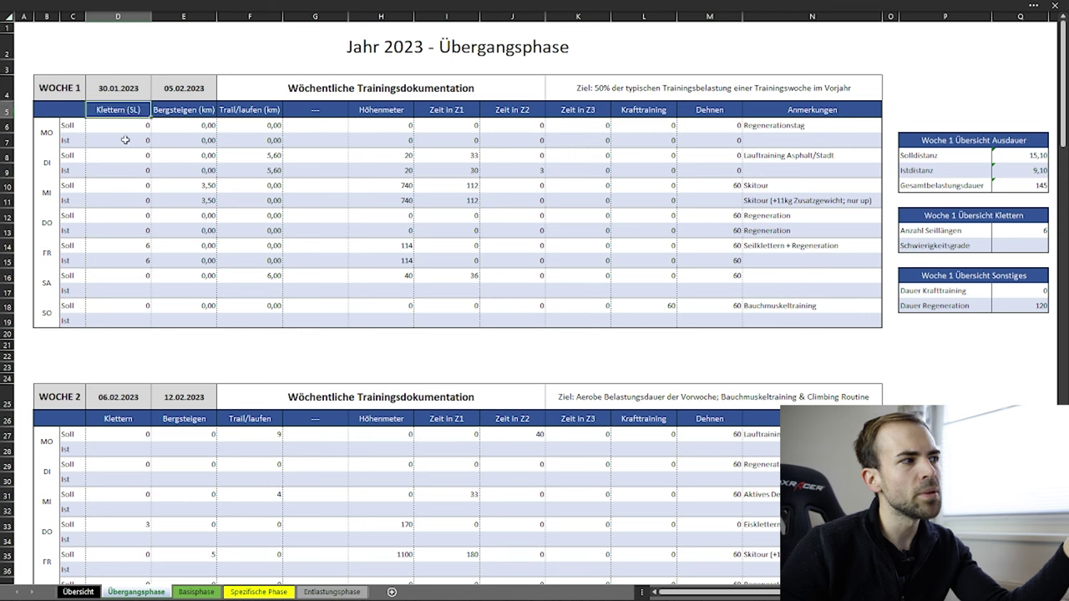
click(124, 139)
click(123, 112)
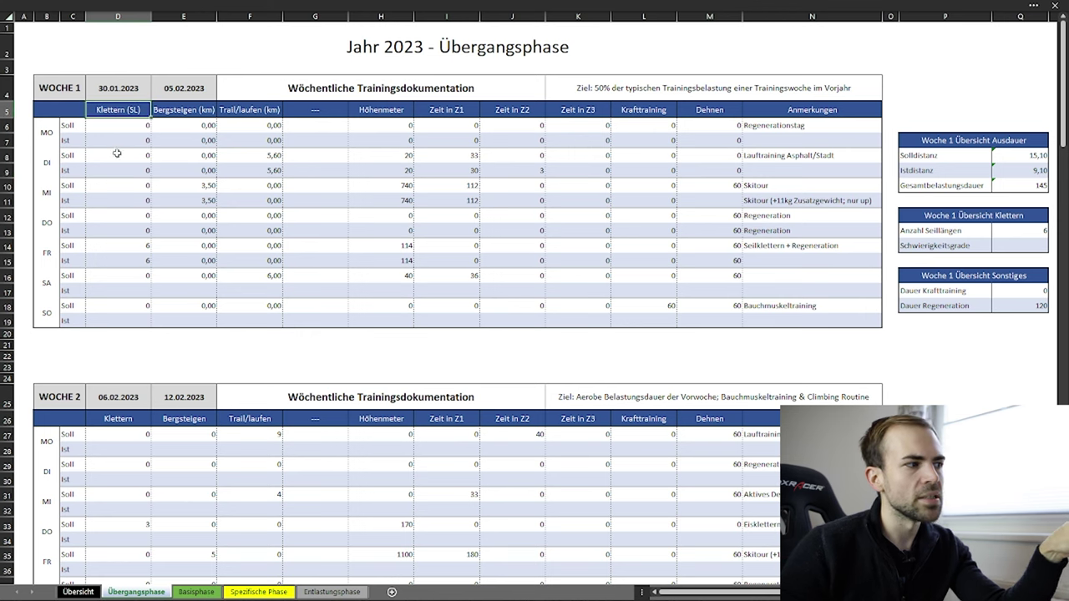
click(173, 112)
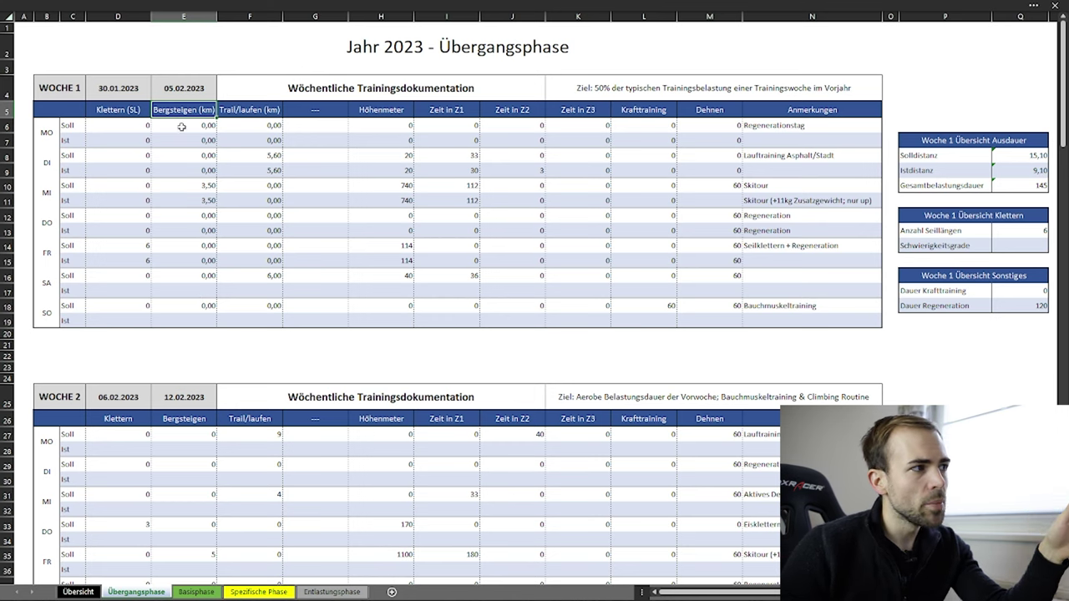
click(260, 109)
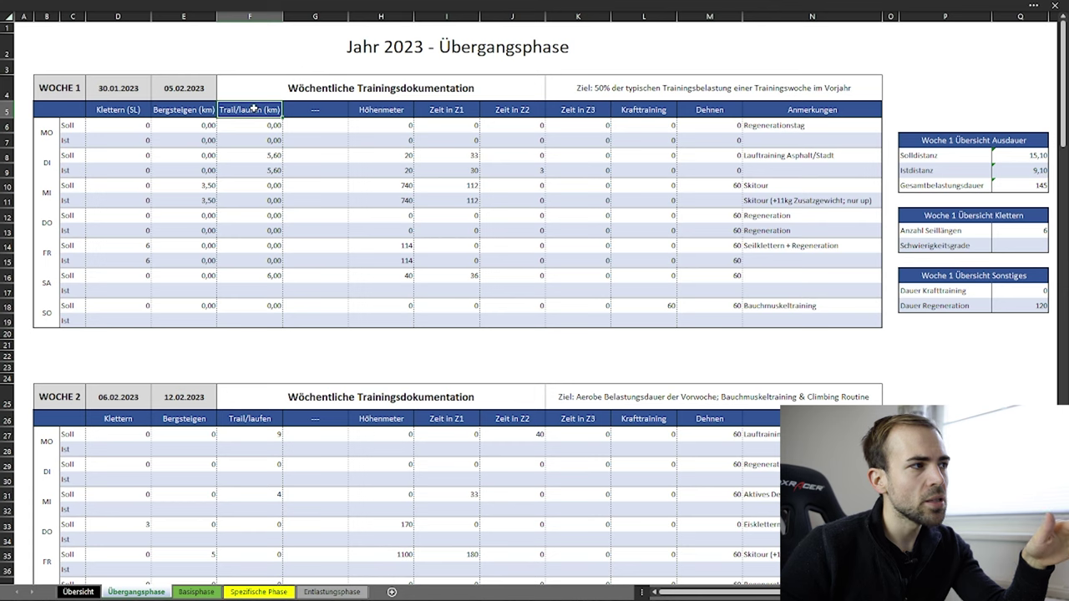
click(385, 108)
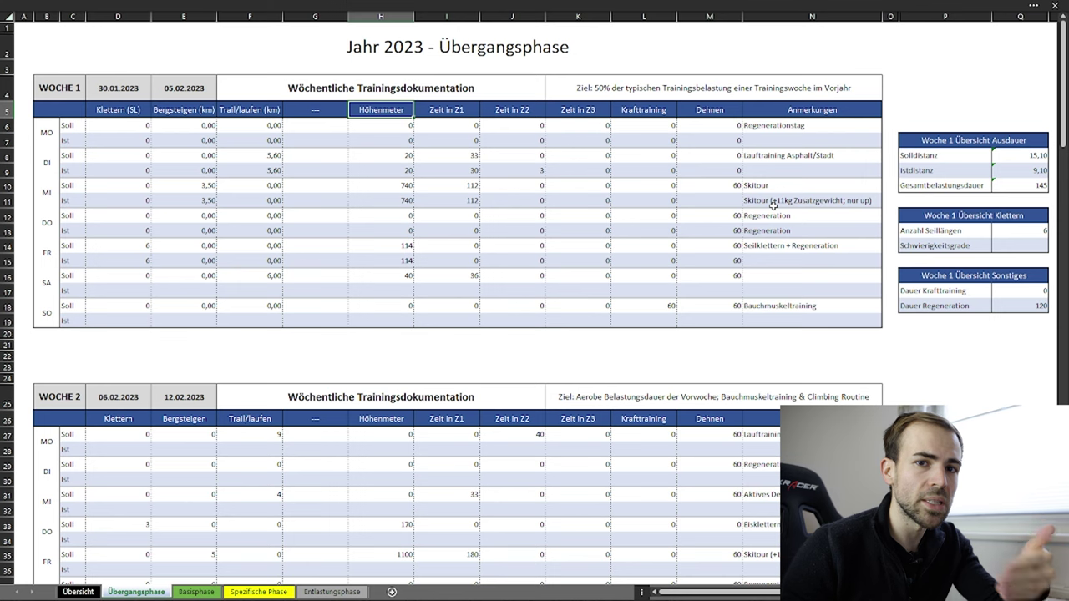
click(439, 112)
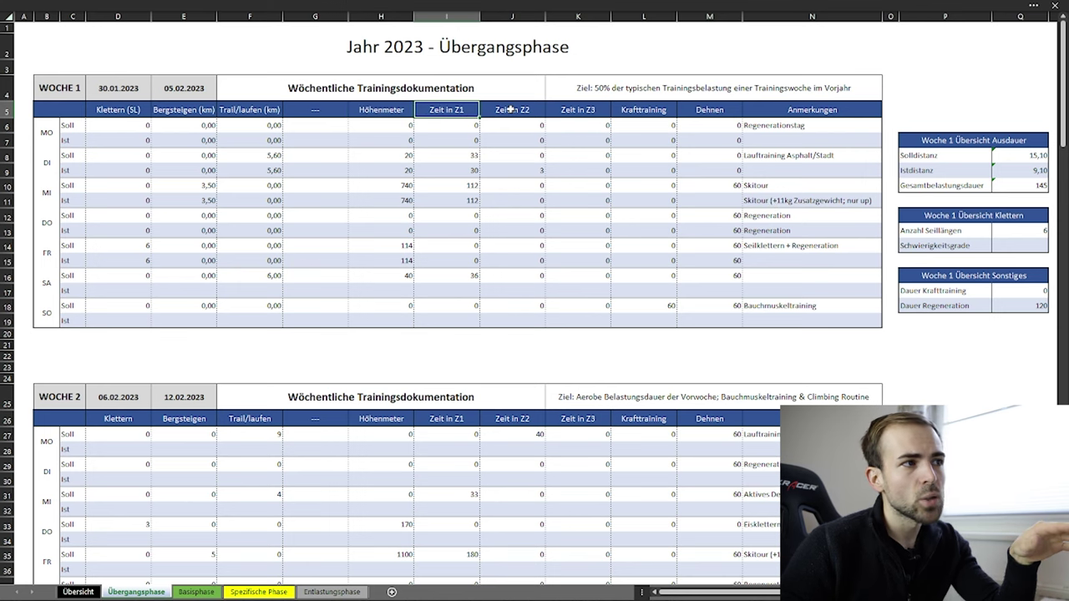
click(511, 110)
click(589, 112)
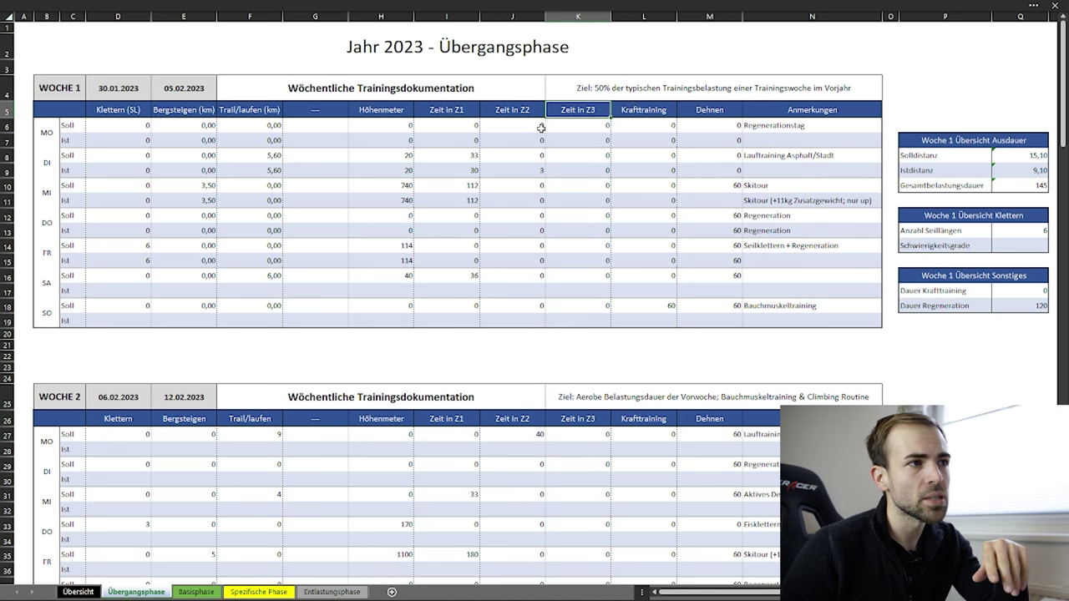
click(648, 111)
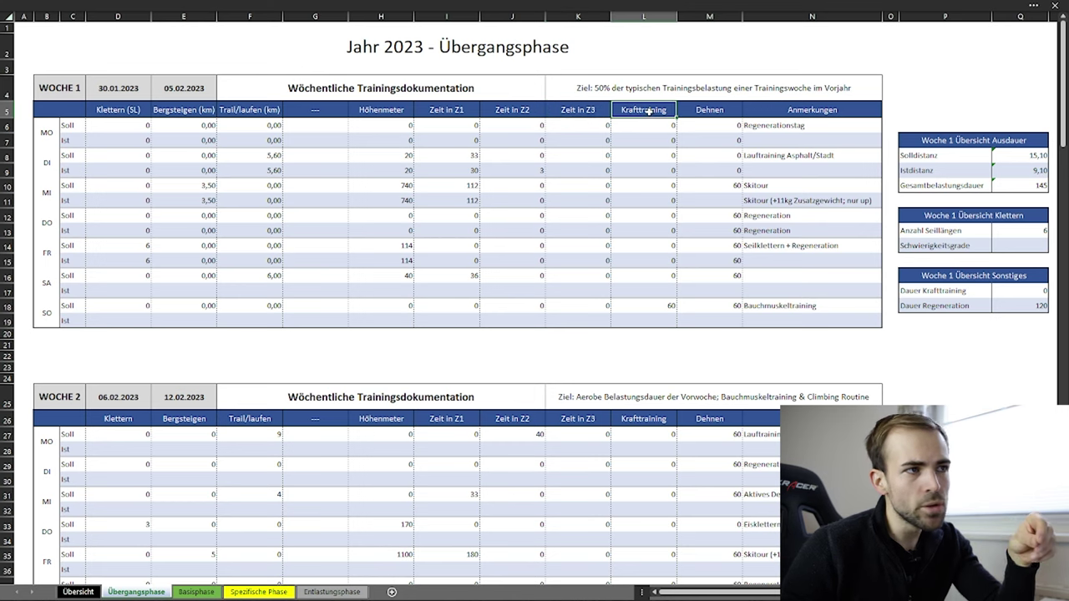
click(716, 112)
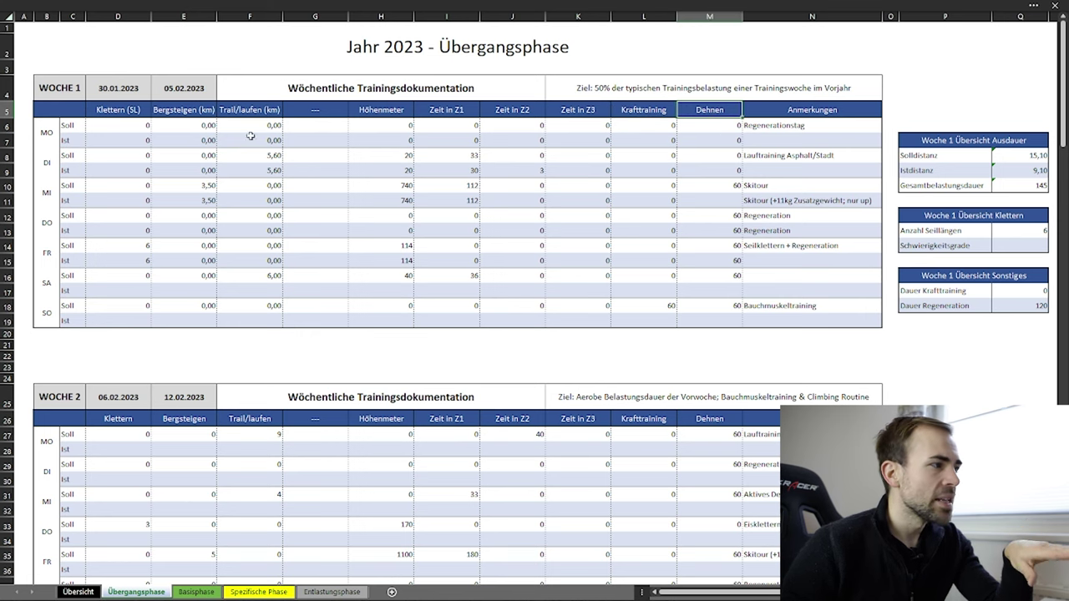
- Look over the Week 1 weekday labels from MO to SO and Monday's Soll and Ist row labels
drag(45, 131, 47, 313)
click(47, 313)
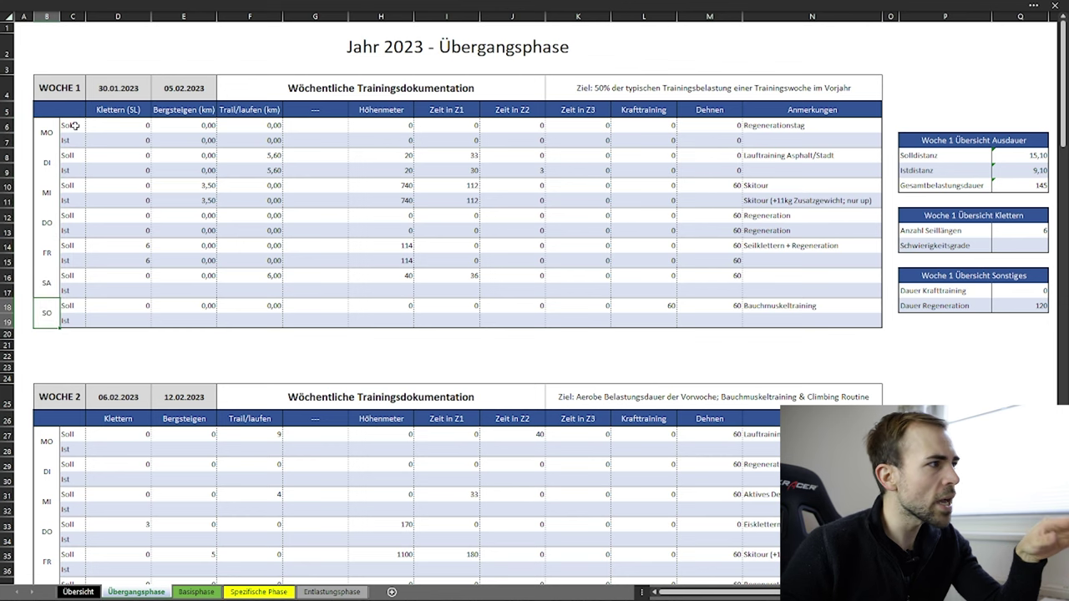
drag(76, 125, 70, 139)
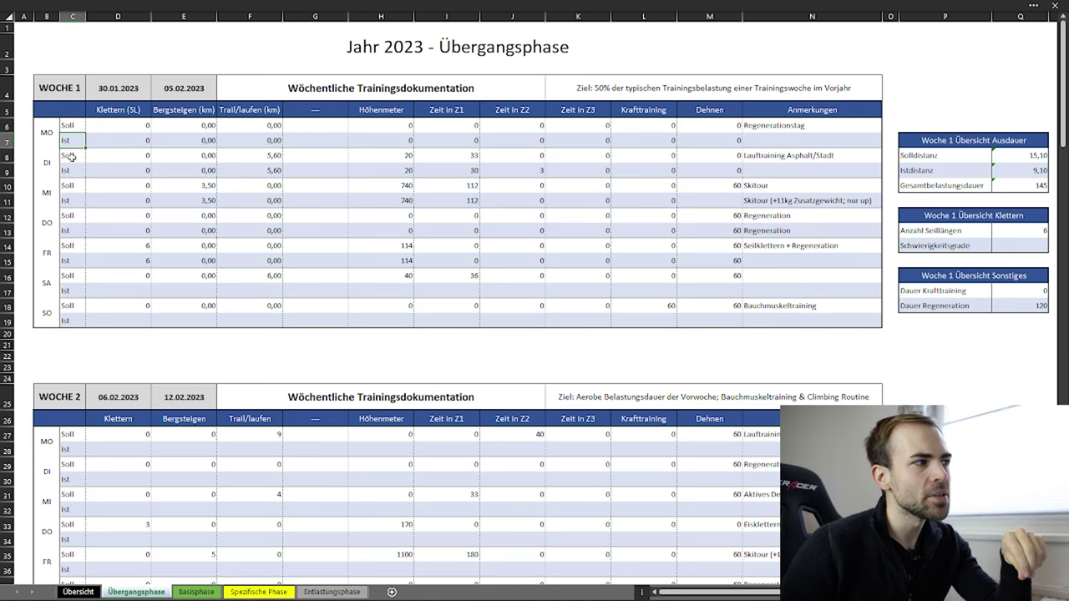
- Compare the planned (Soll) and actual (Ist) rows for Tuesday and Wednesday in Week 1
drag(71, 155, 777, 158)
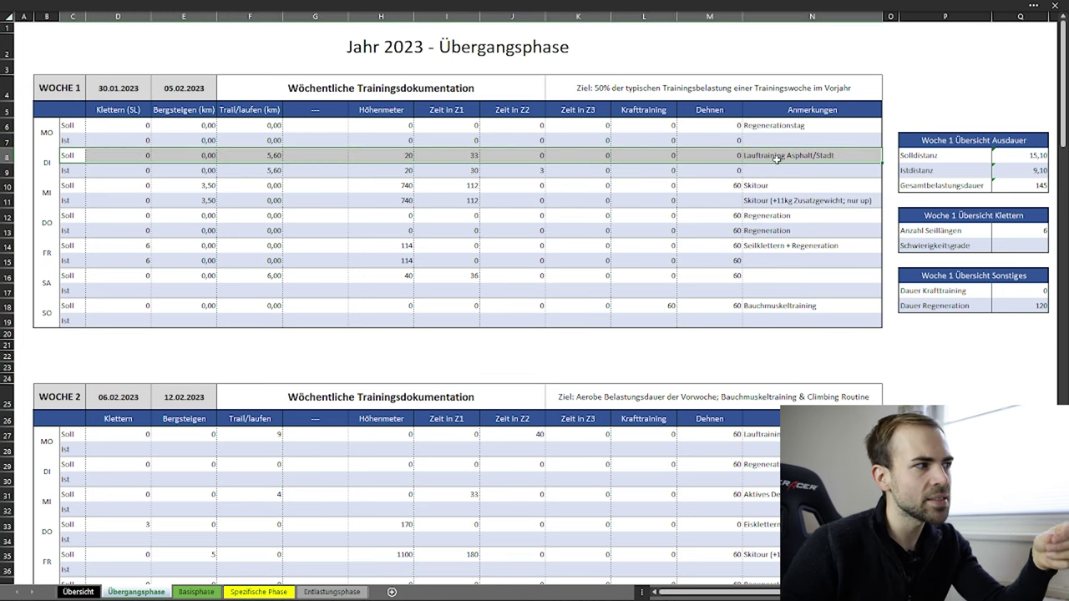
click(69, 171)
drag(68, 170, 756, 174)
click(756, 174)
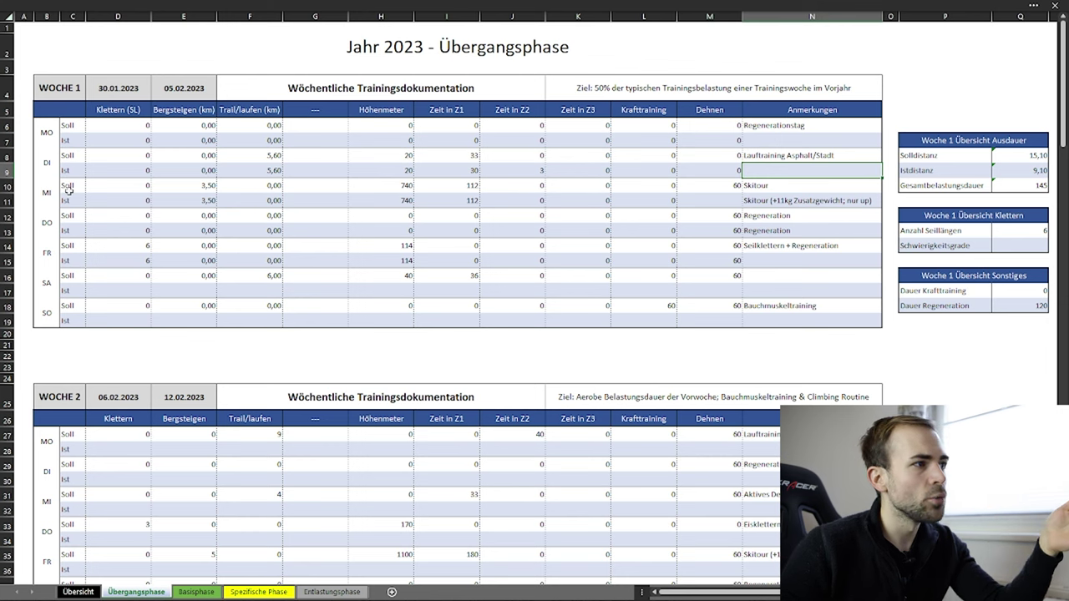
drag(68, 185, 755, 185)
drag(72, 198, 776, 211)
click(764, 206)
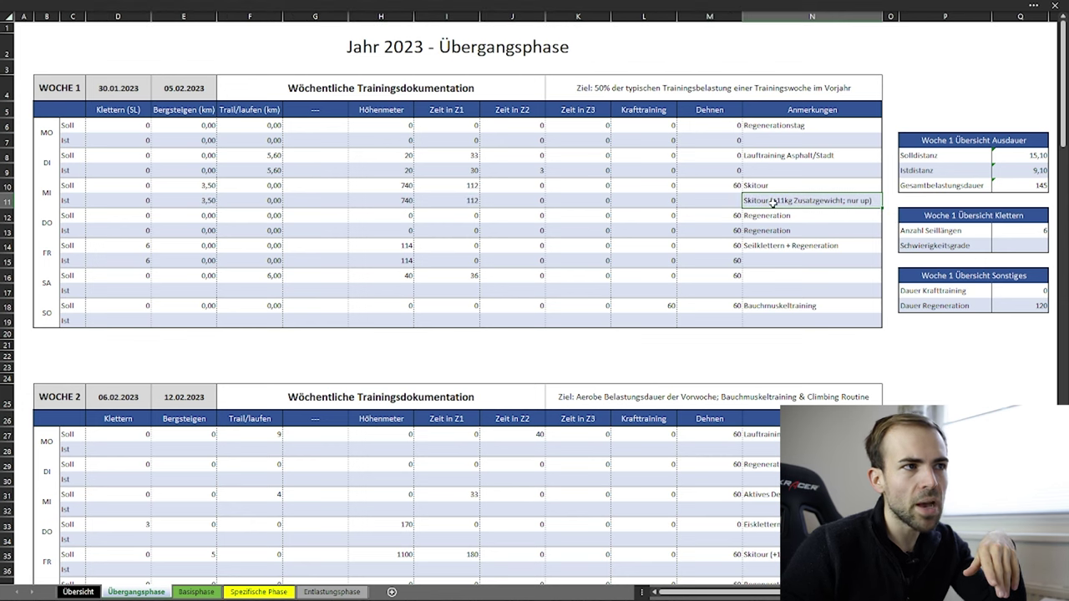
- Read the Tuesday and Wednesday Anmerkungen, plus Wednesday's actual Bergsteigen distance, Höhenmeter and Zeit in Z1
click(799, 189)
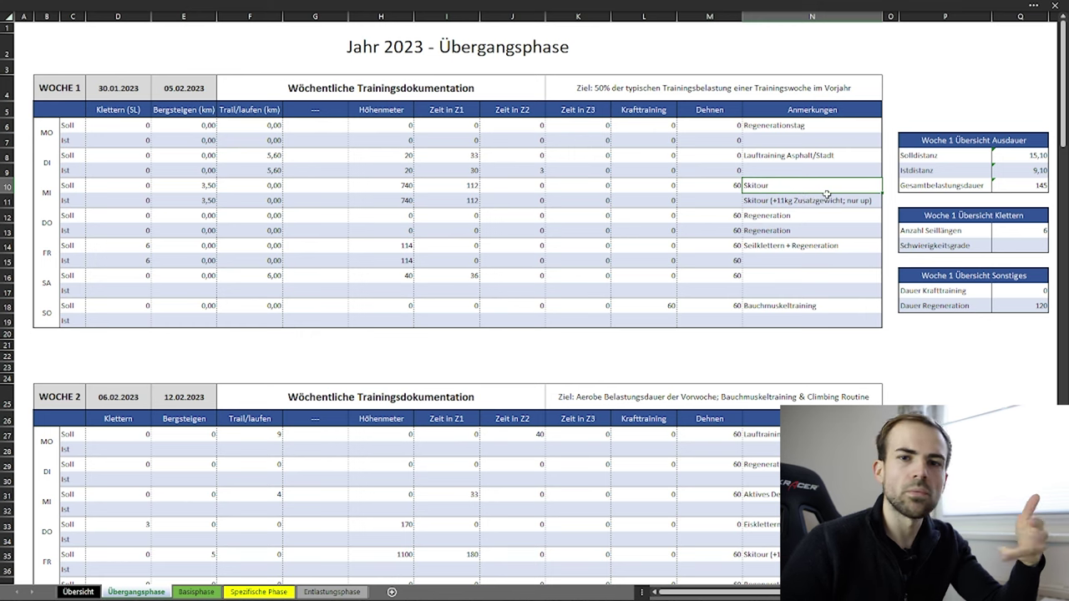
click(841, 156)
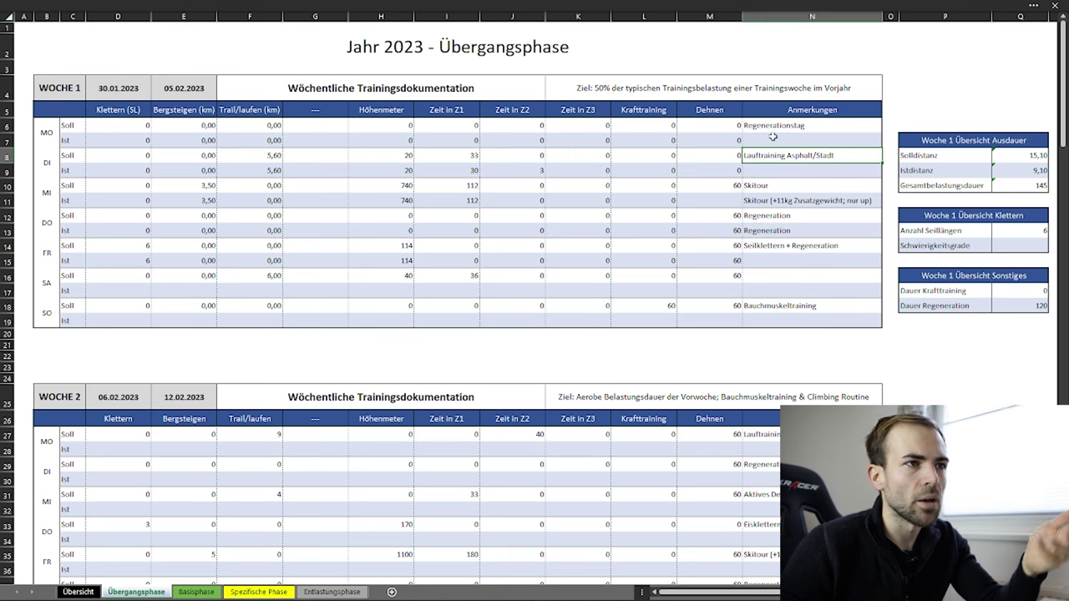
click(817, 187)
click(814, 199)
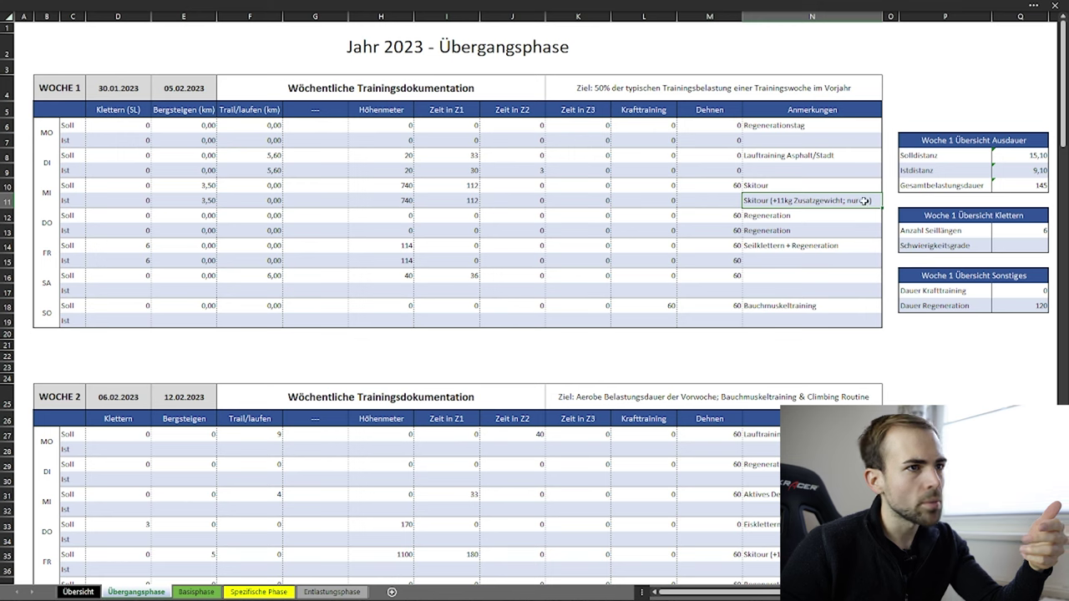
click(181, 201)
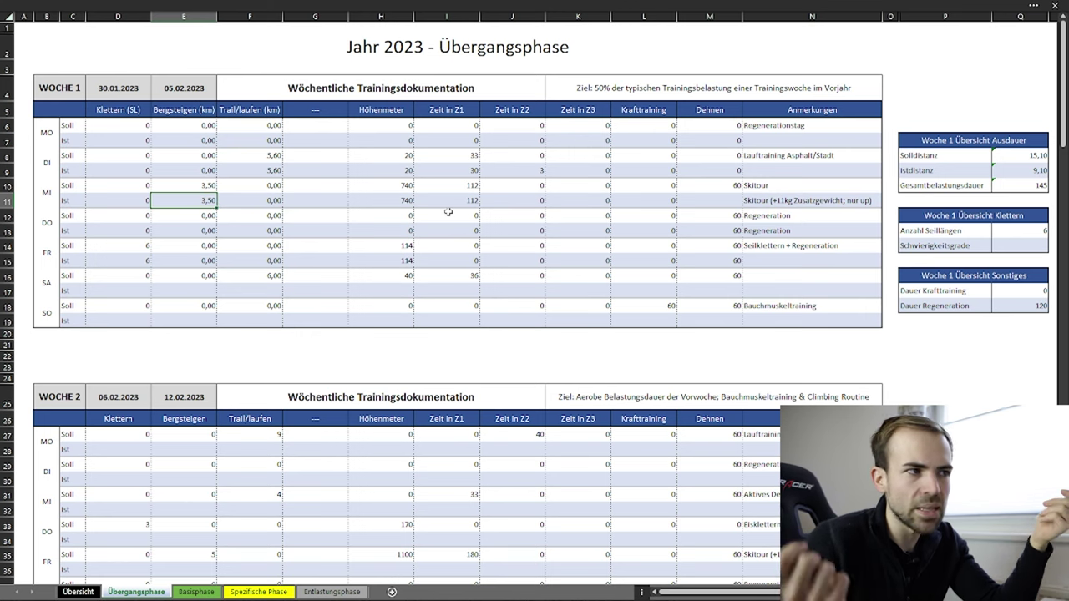
click(370, 206)
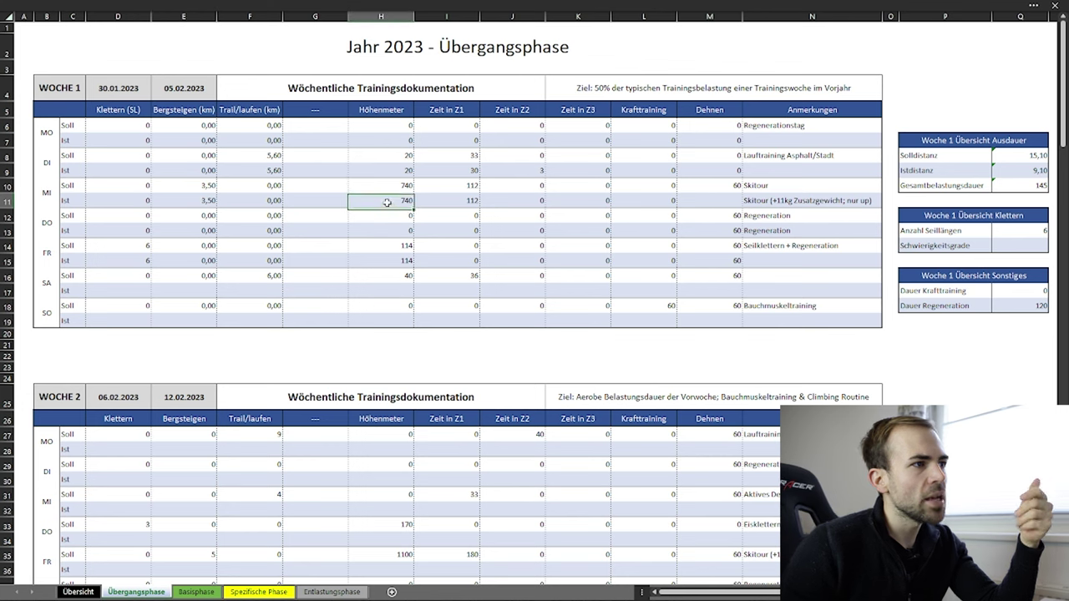
click(437, 205)
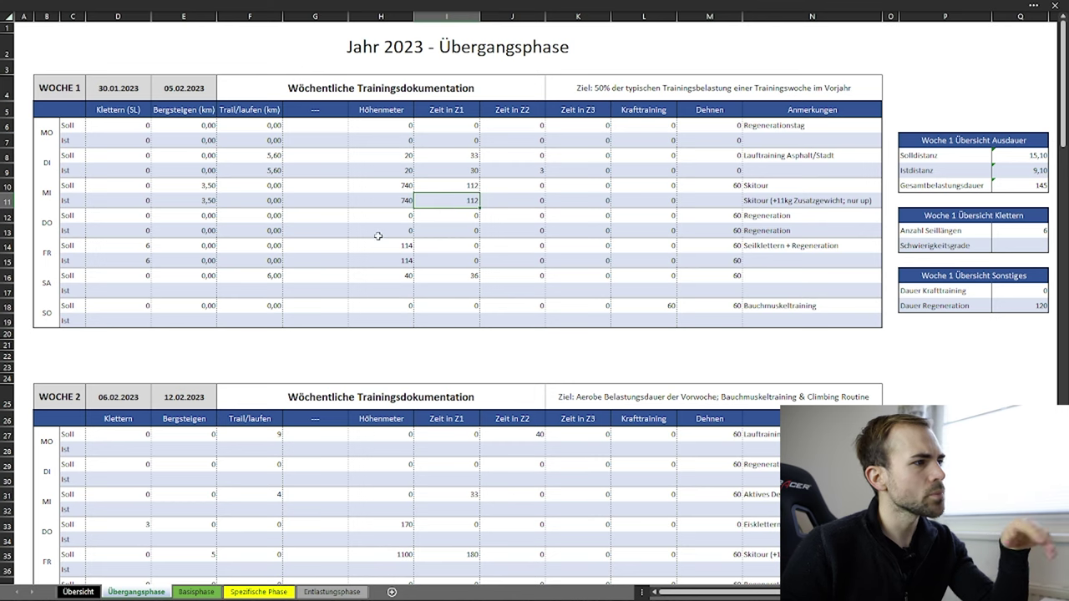
- Compare Friday's Soll and Ist entries in Week 1, from Klettern to Höhenmeter
click(108, 249)
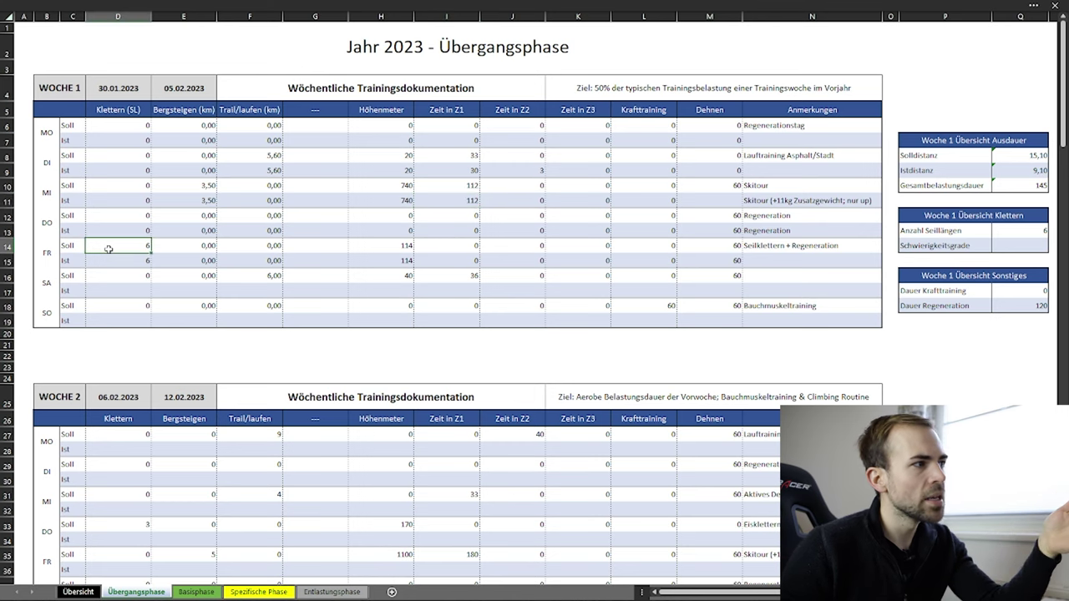
drag(109, 248, 370, 244)
click(376, 243)
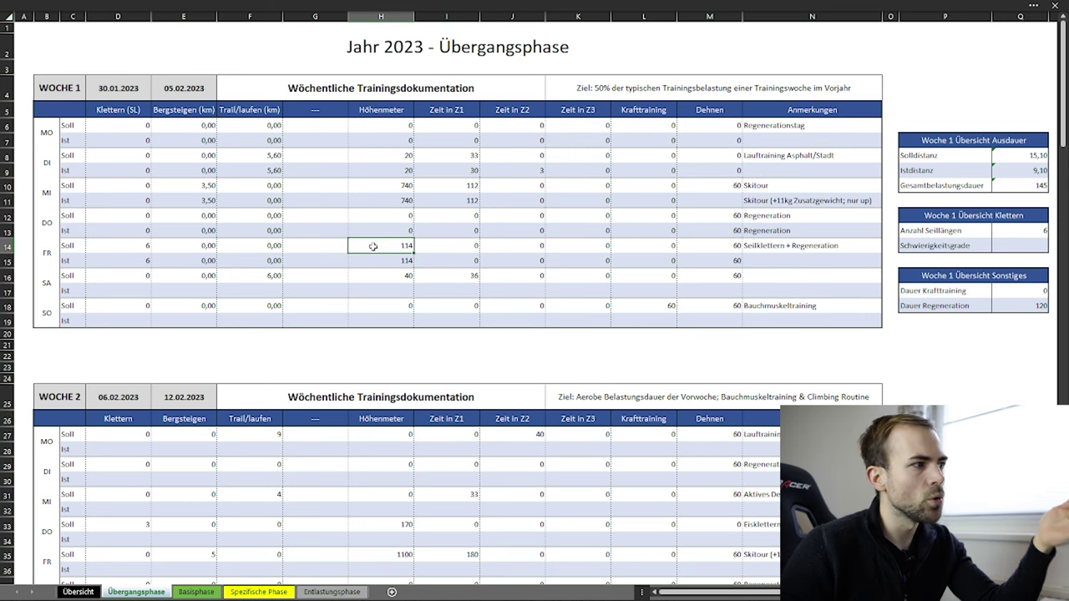
drag(174, 267, 368, 262)
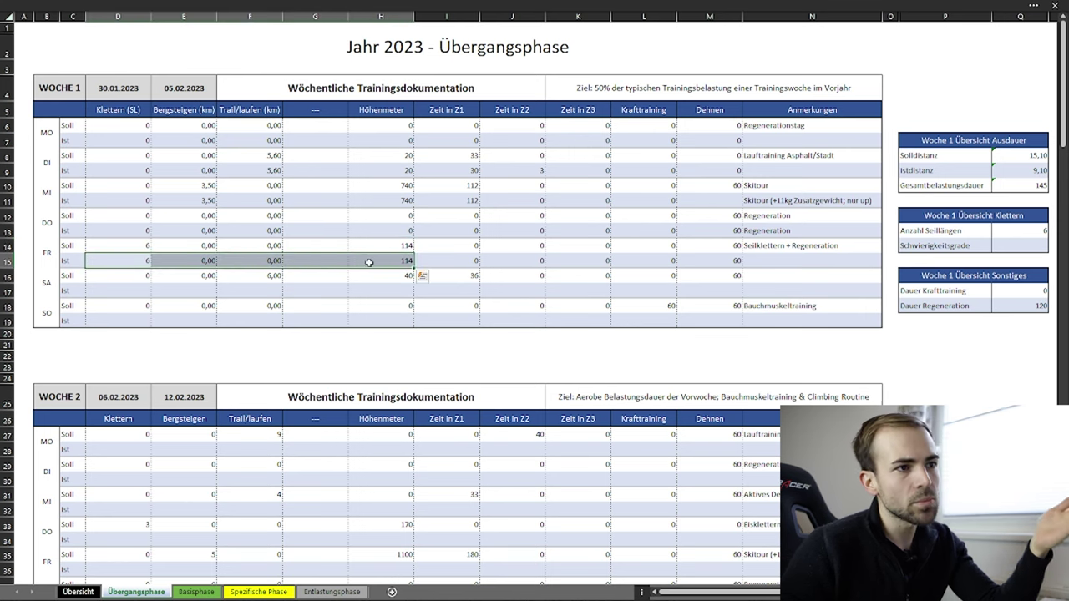
click(368, 262)
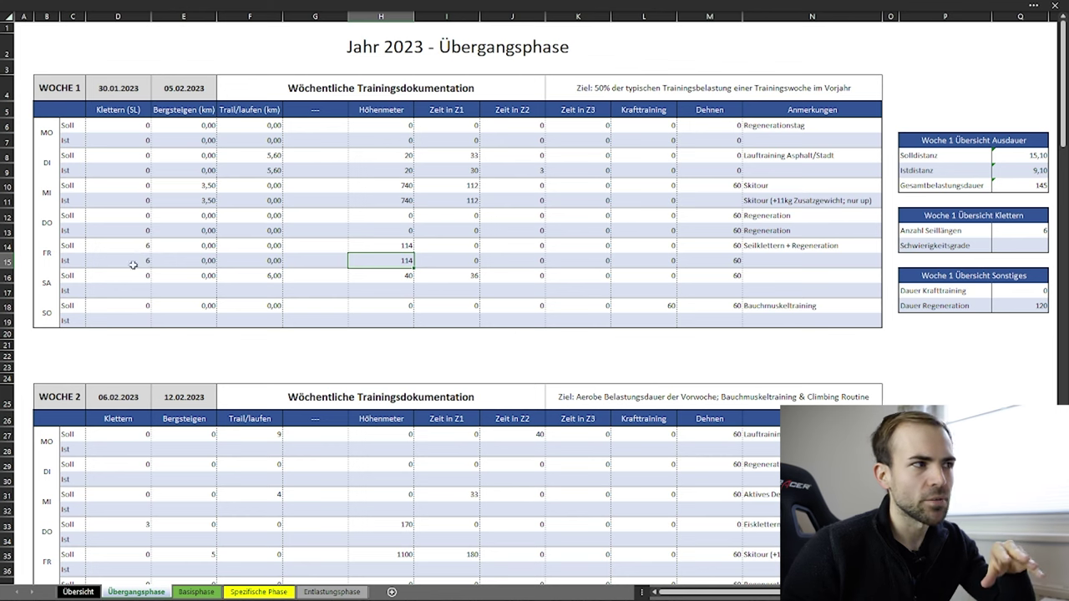
- Review the Week 1 column headings through Anmerkungen and look over the entire weekly training documentation table
drag(112, 111, 247, 106)
drag(380, 108, 695, 109)
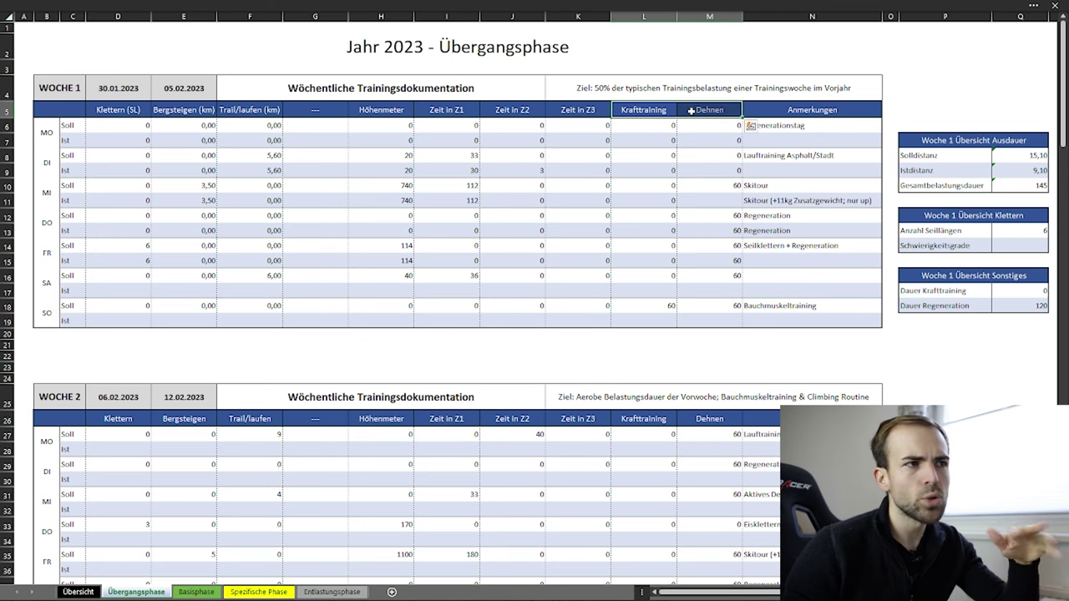
click(667, 111)
click(787, 110)
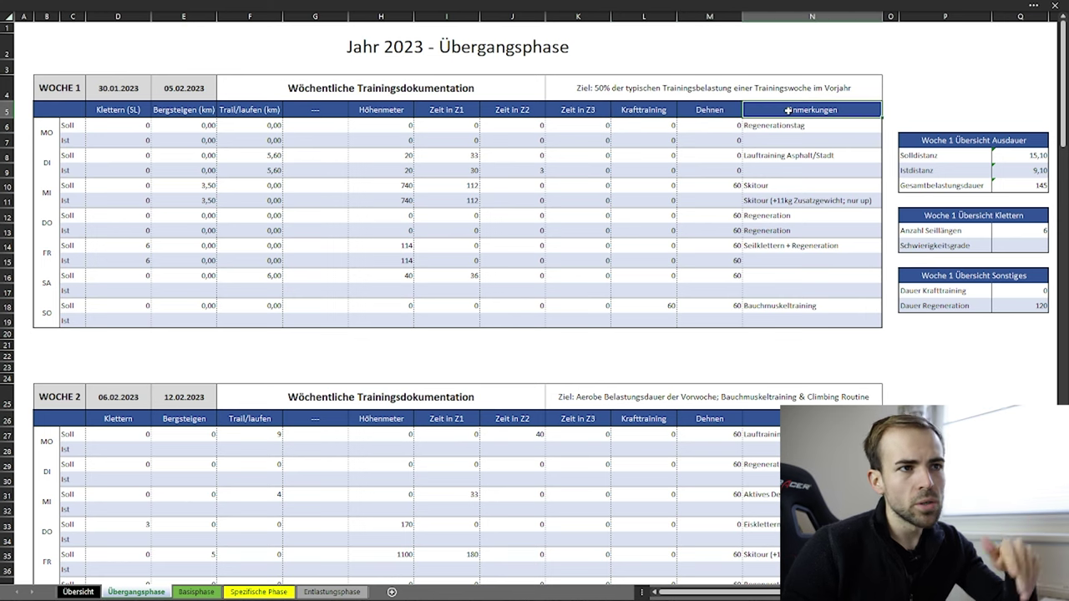
drag(46, 83, 738, 288)
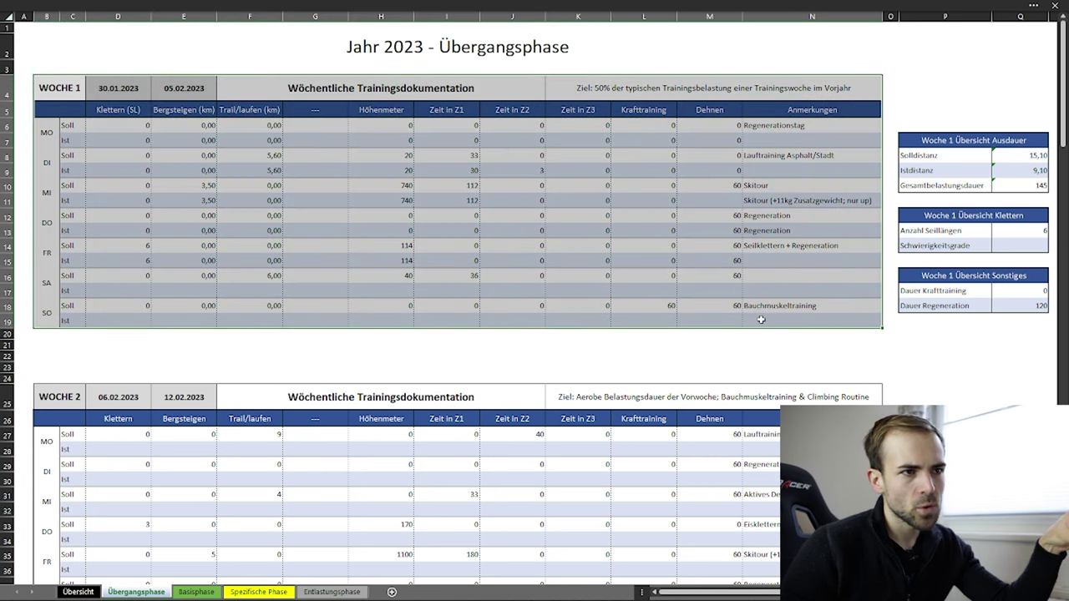
click(761, 320)
drag(764, 320, 71, 91)
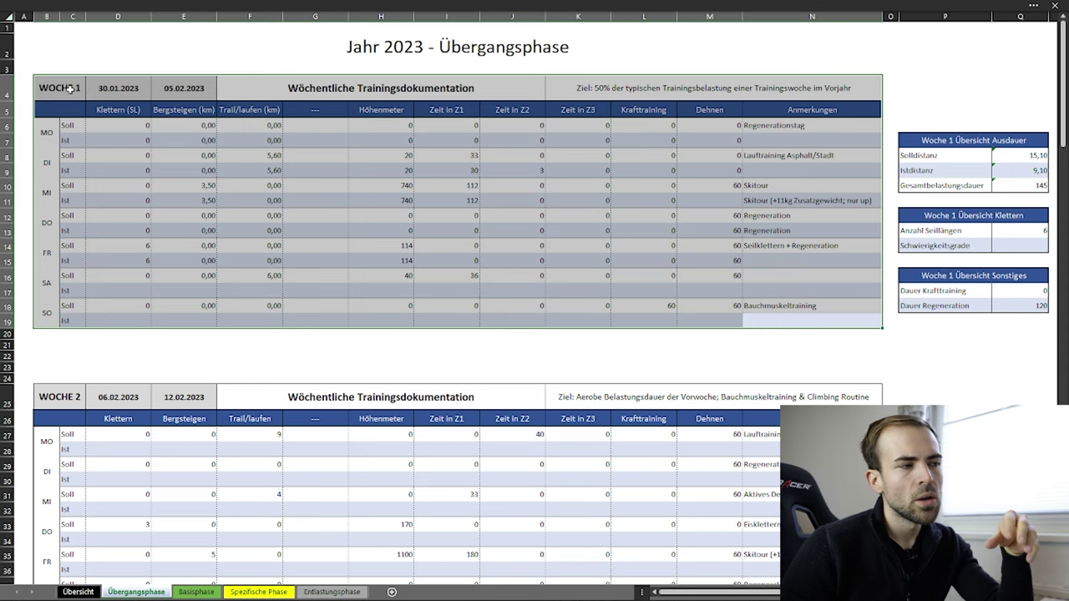
click(70, 89)
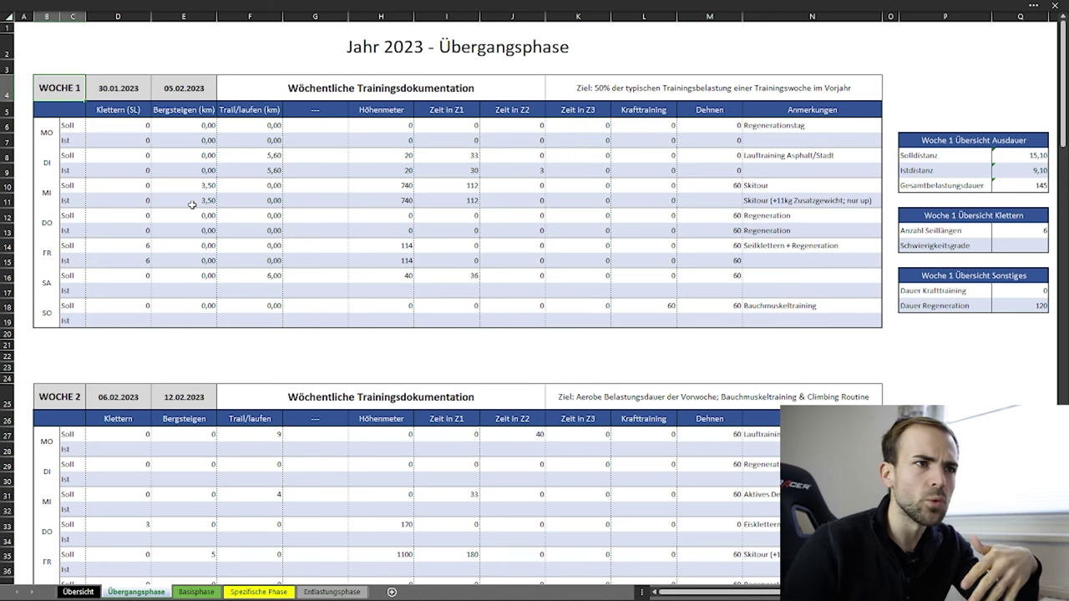
- Examine the Week 1 overview tables, focusing on Solldistanz, Istdistanz and Gesamtbelastungsdauer in the Ausdauer overview
drag(977, 141, 977, 310)
click(971, 329)
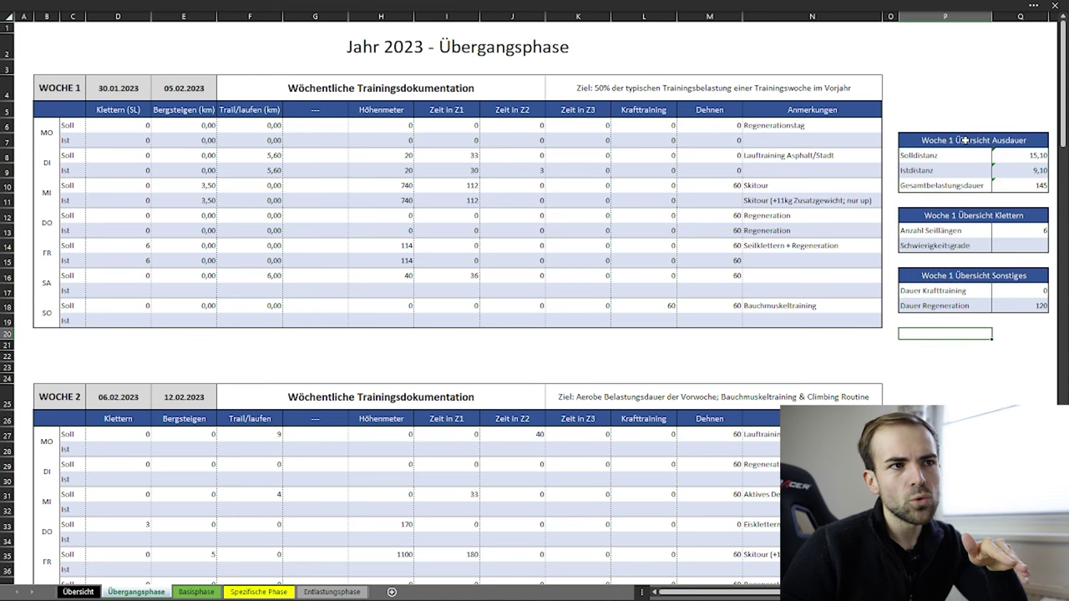
click(956, 155)
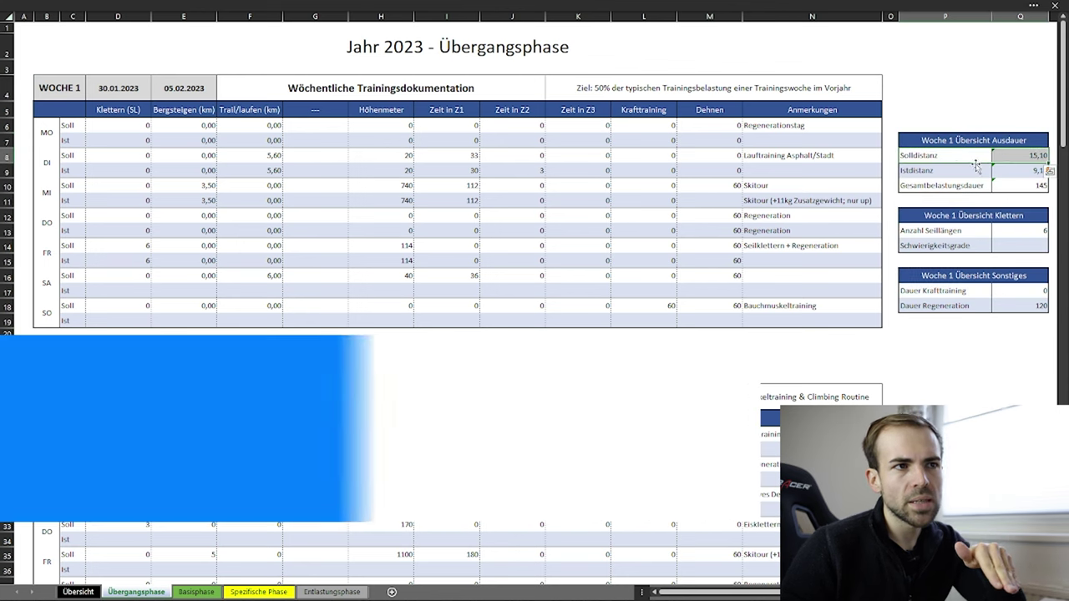
click(996, 170)
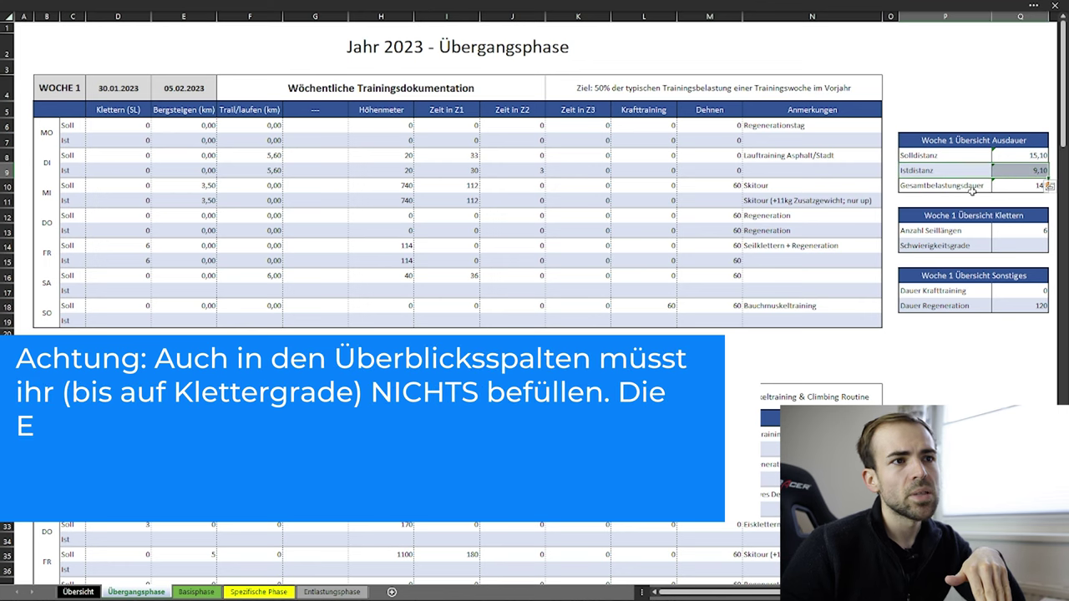
click(990, 185)
click(1009, 187)
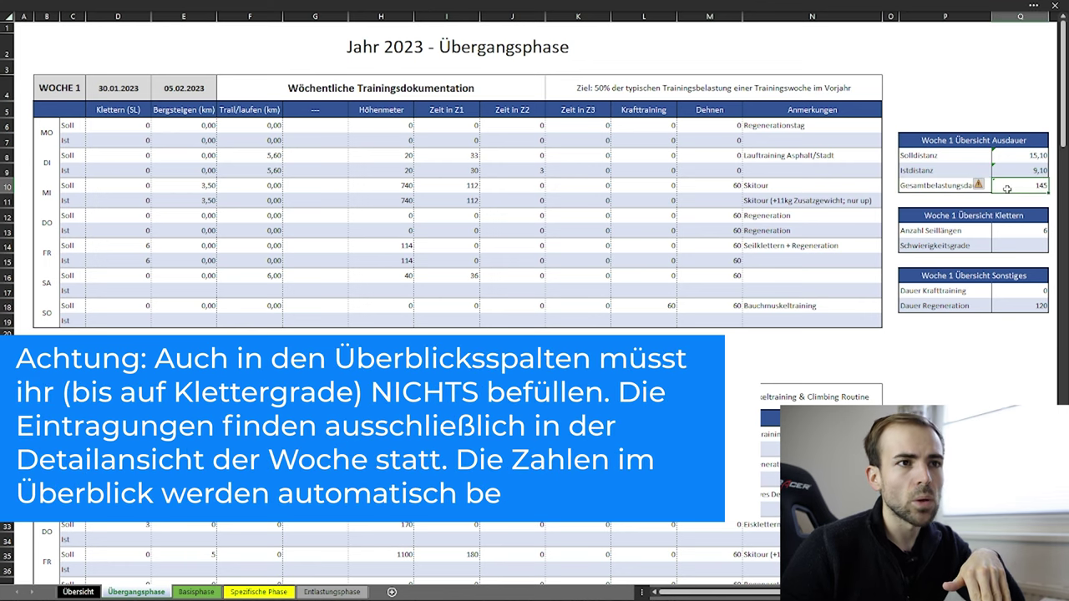
click(994, 200)
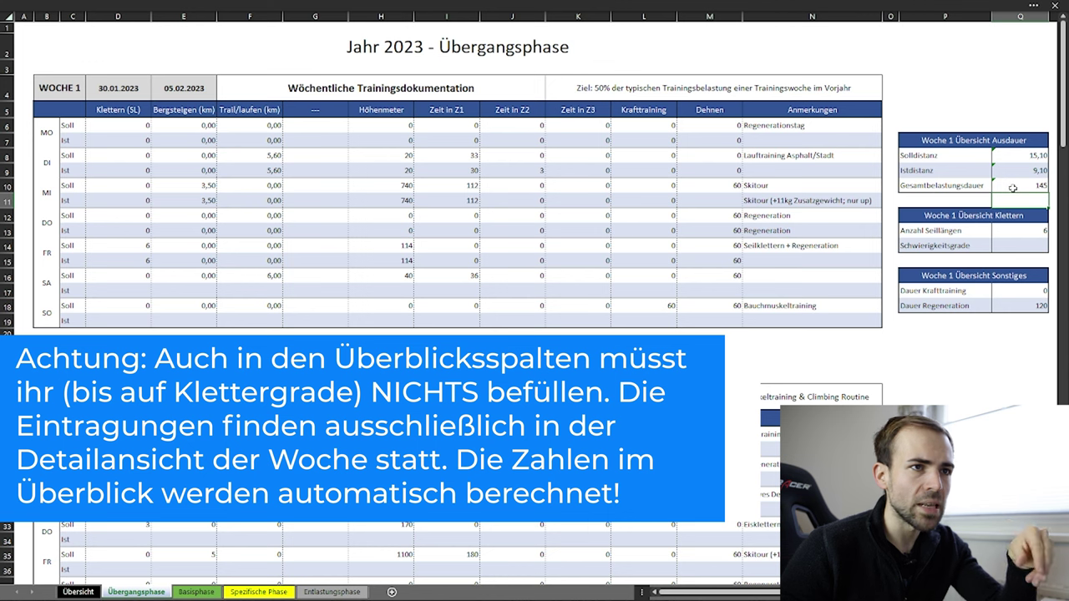
- Examine the Week 1 Klettern overview, including Anzahl Seillängen and the Schwierigkeitsgrade entry
drag(979, 214, 974, 246)
click(972, 263)
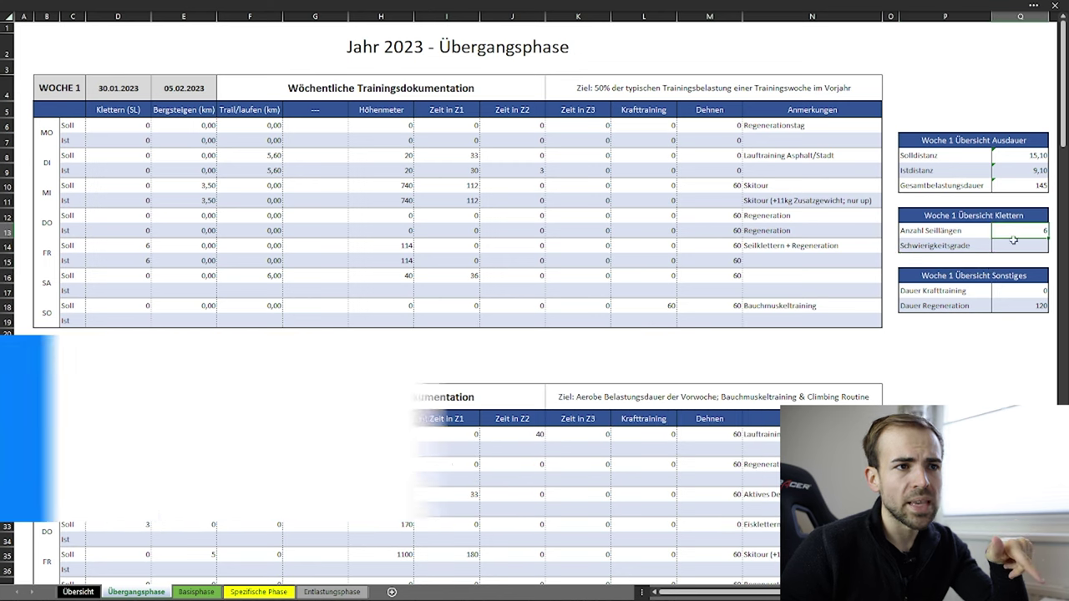
click(1011, 246)
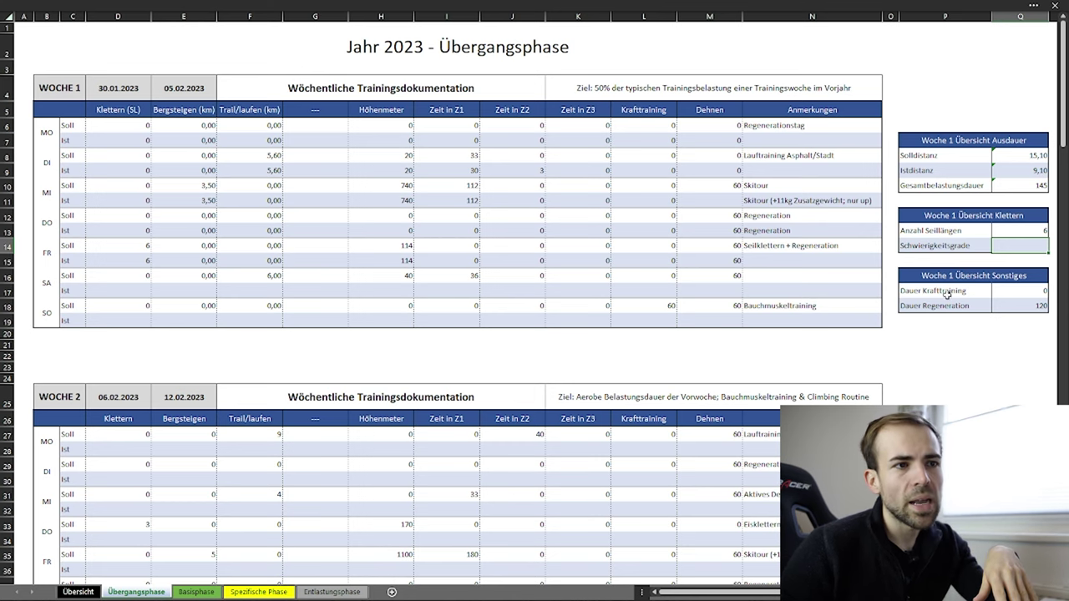
- Inspect the formula behind Dauer Regeneration in the Week 1 Sonstiges overview and leave it unchanged
click(1017, 309)
double_click(1017, 309)
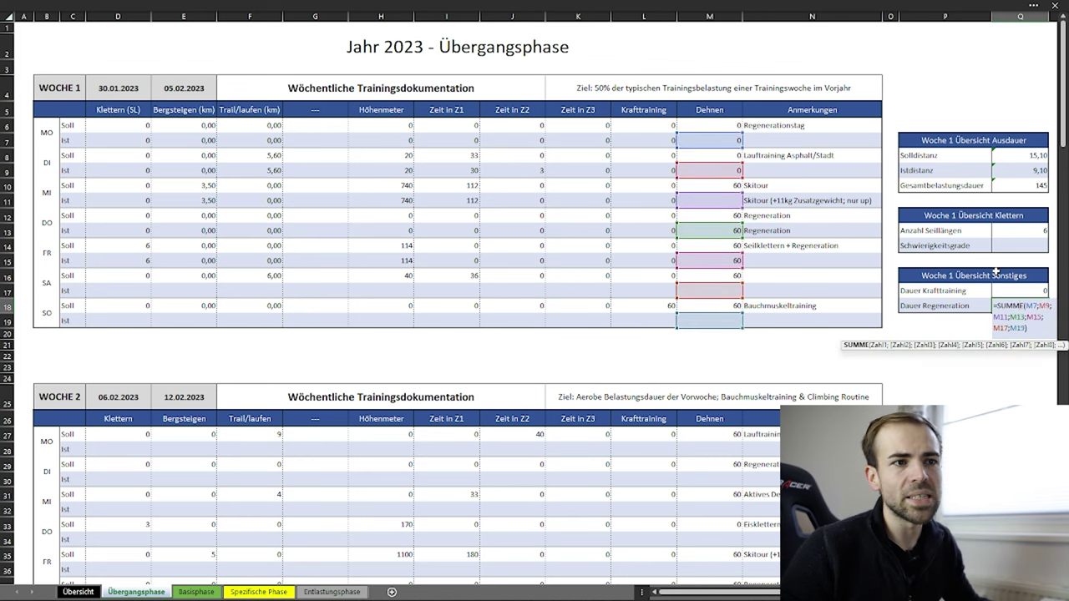
key(Return)
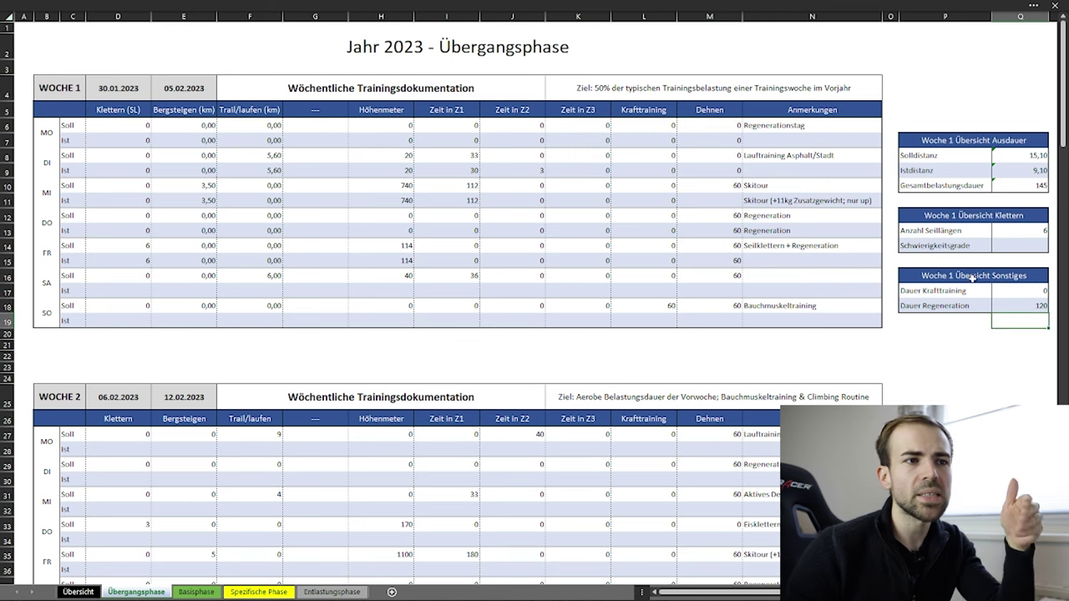
click(973, 278)
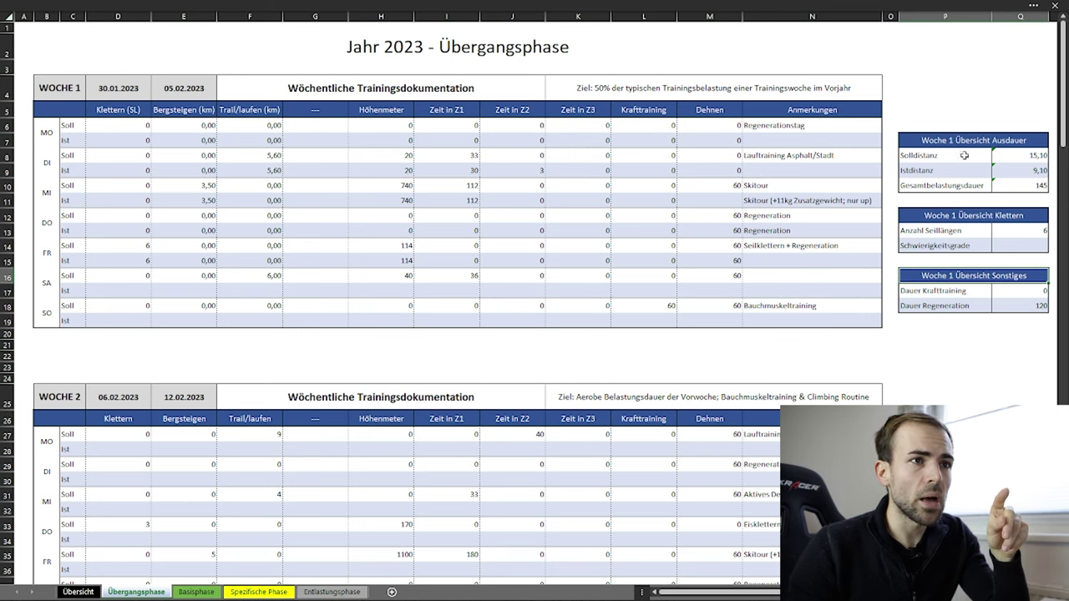
- Compare Solldistanz with Istdistanz in the Week 1 Ausdauer overview
drag(983, 159, 1018, 168)
click(1016, 170)
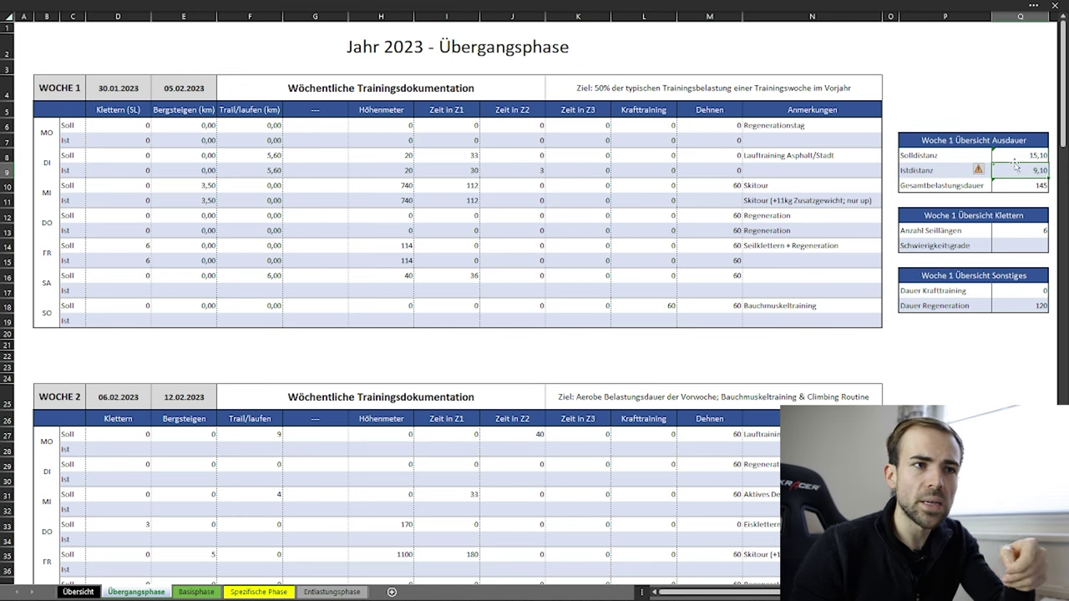
click(1012, 155)
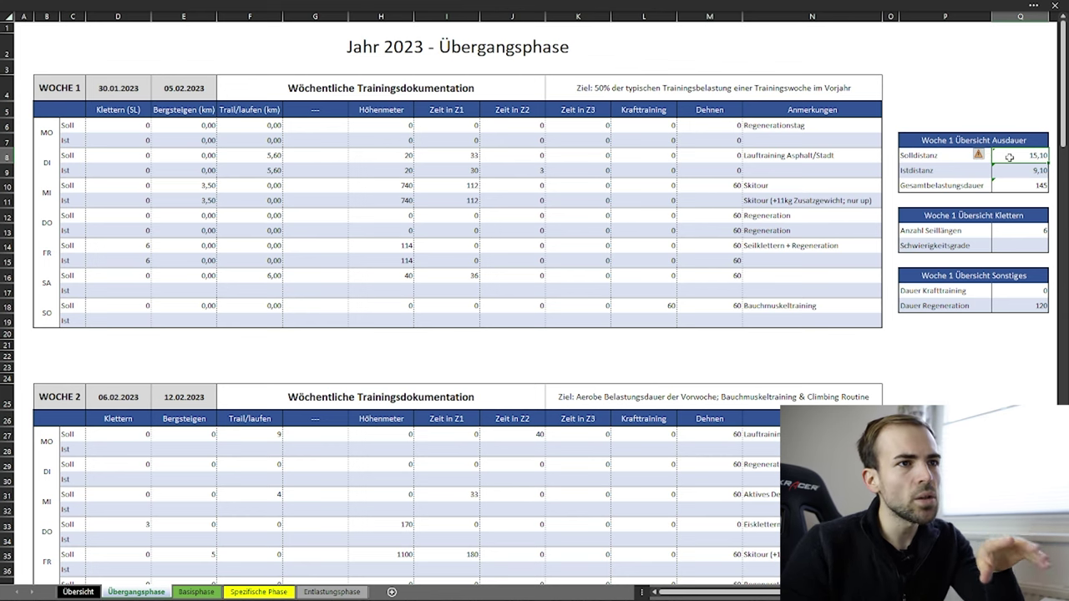
click(1009, 173)
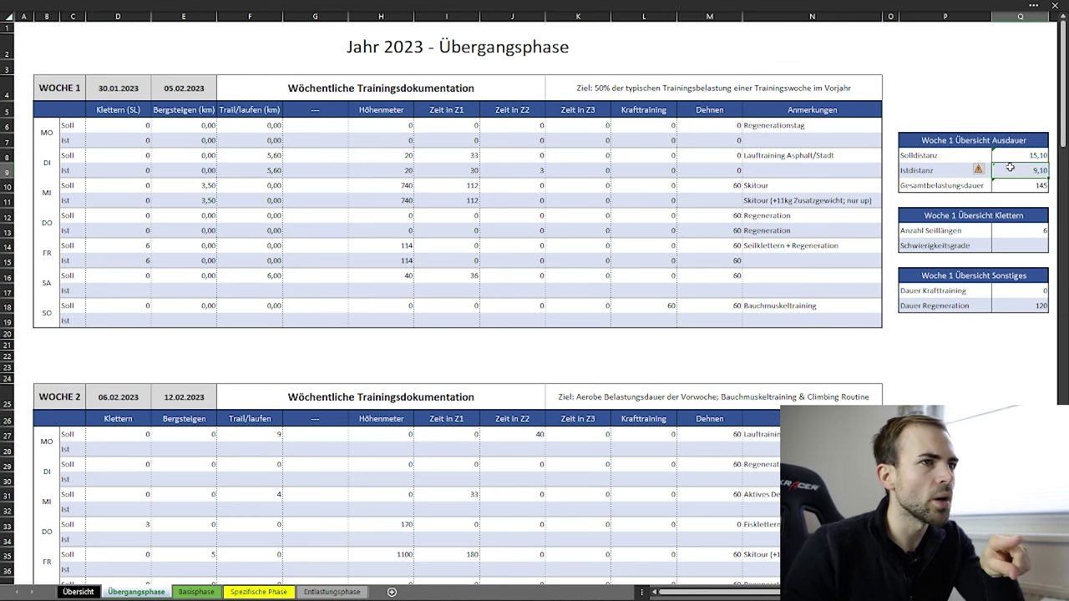
- Trace the Week 1 Solldistanz back to the planned Bergsteigen and Trail/laufen distances in the weekly table
click(187, 124)
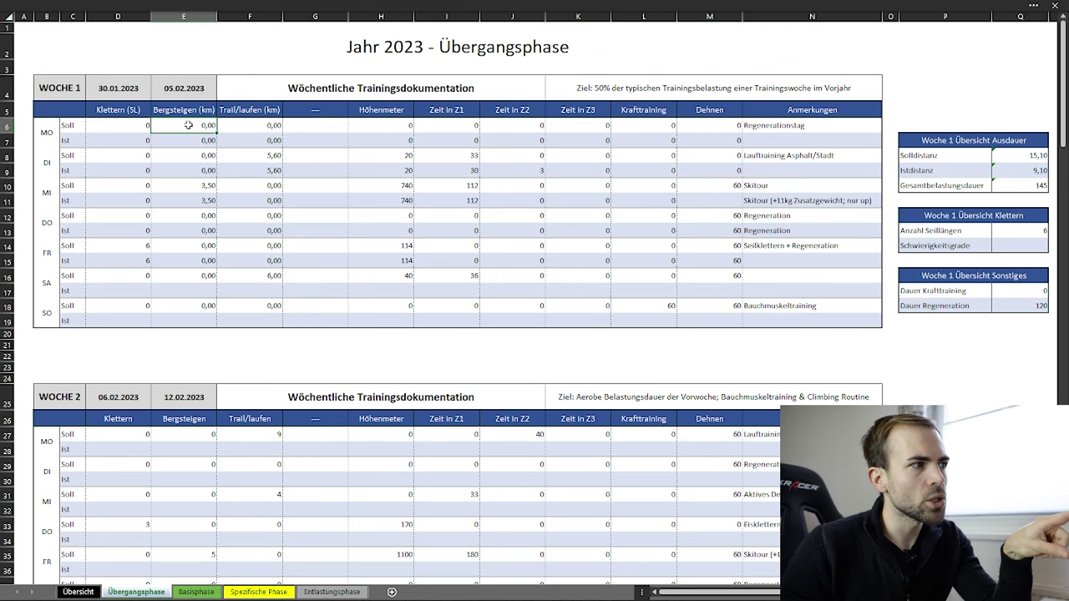
click(242, 126)
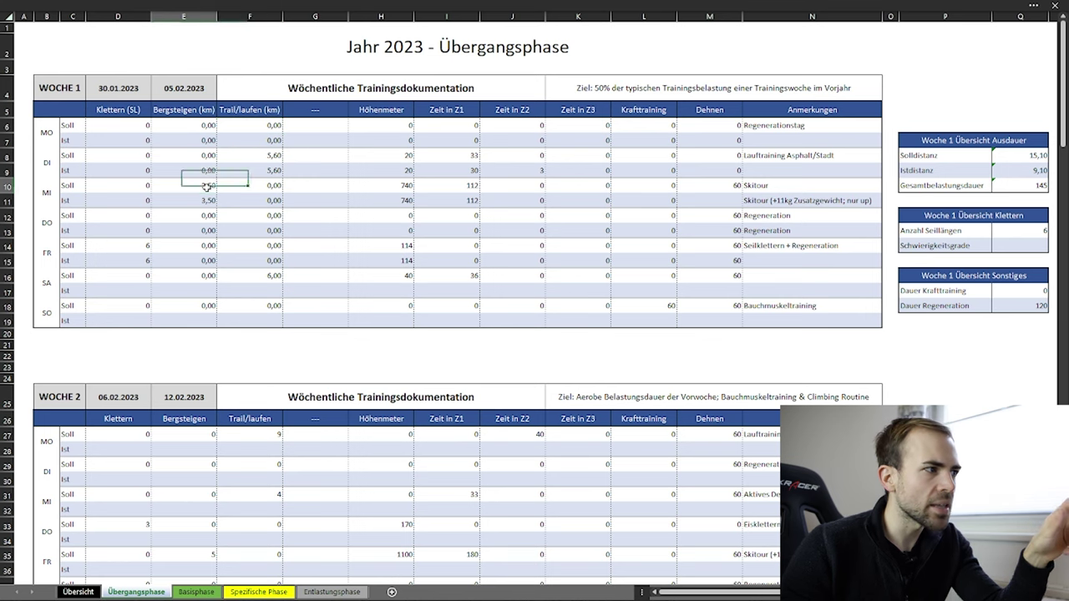
click(204, 187)
click(253, 276)
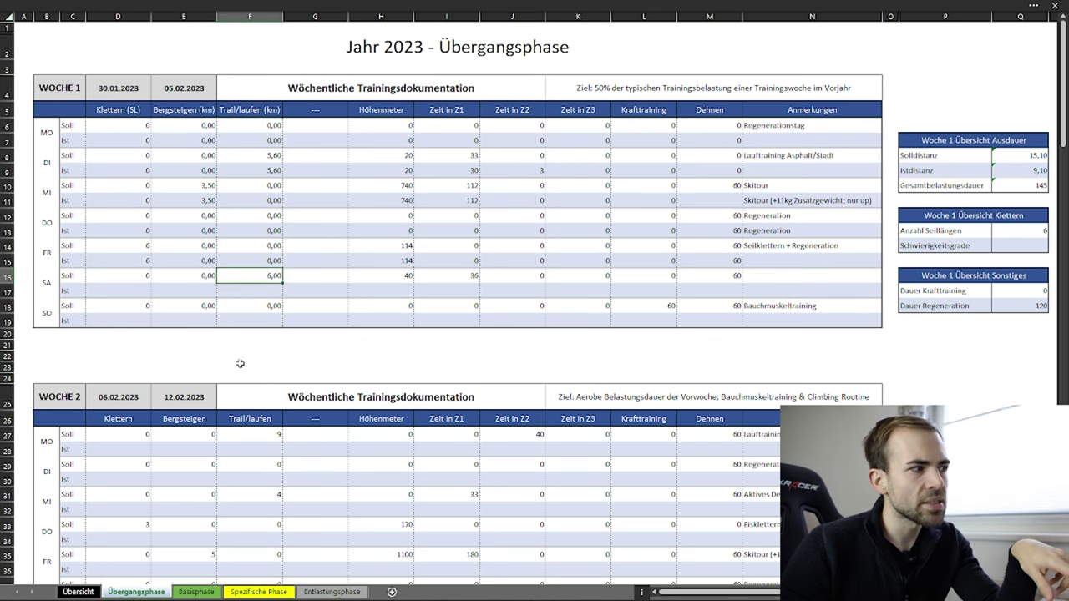
click(1017, 155)
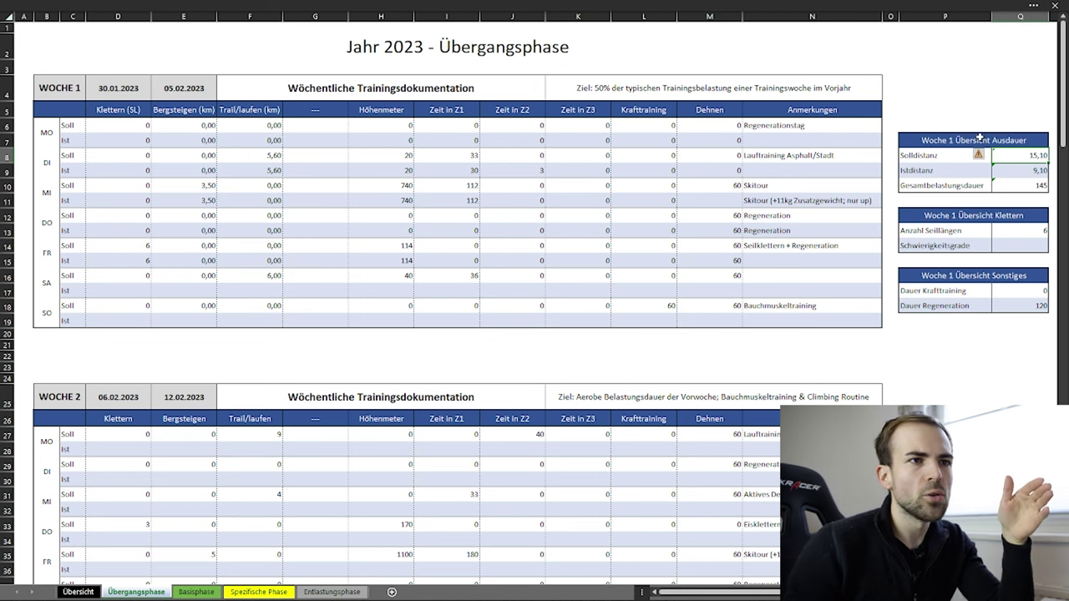
- Look over the Week 1 Ausdauer overview and the matching Week 2 overview, then return to the Week 1 table
drag(986, 141, 991, 186)
click(984, 190)
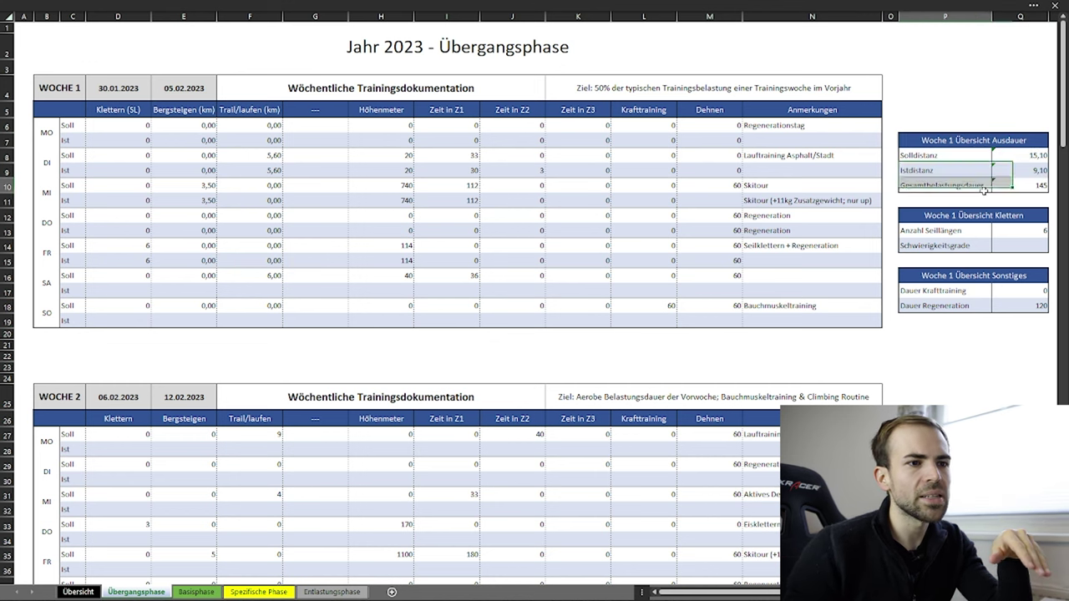
scroll(981, 229, down, 1)
click(946, 352)
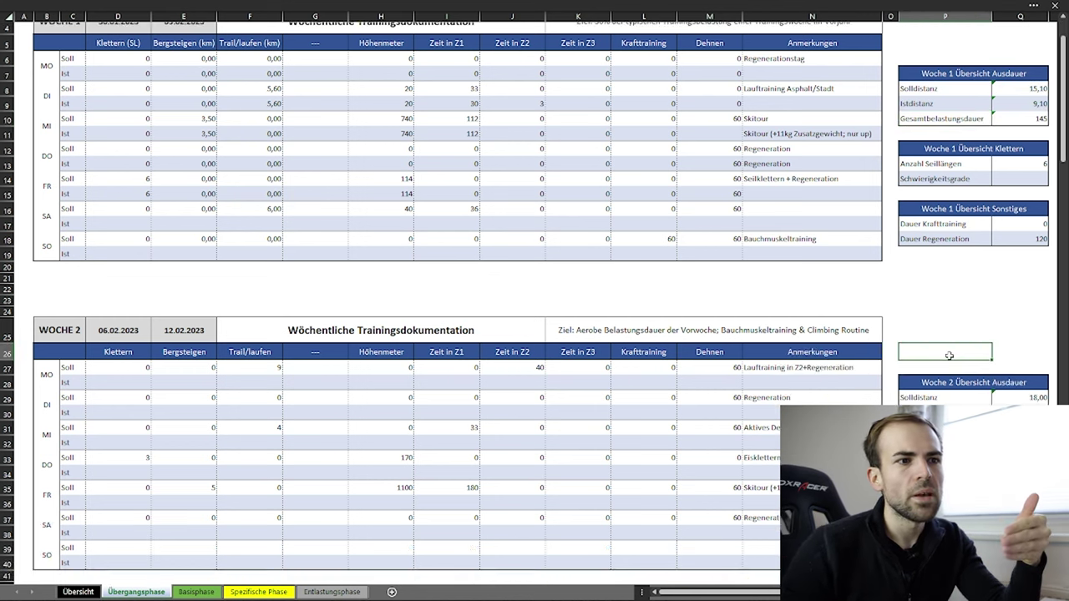
scroll(938, 362, down, 1)
click(944, 321)
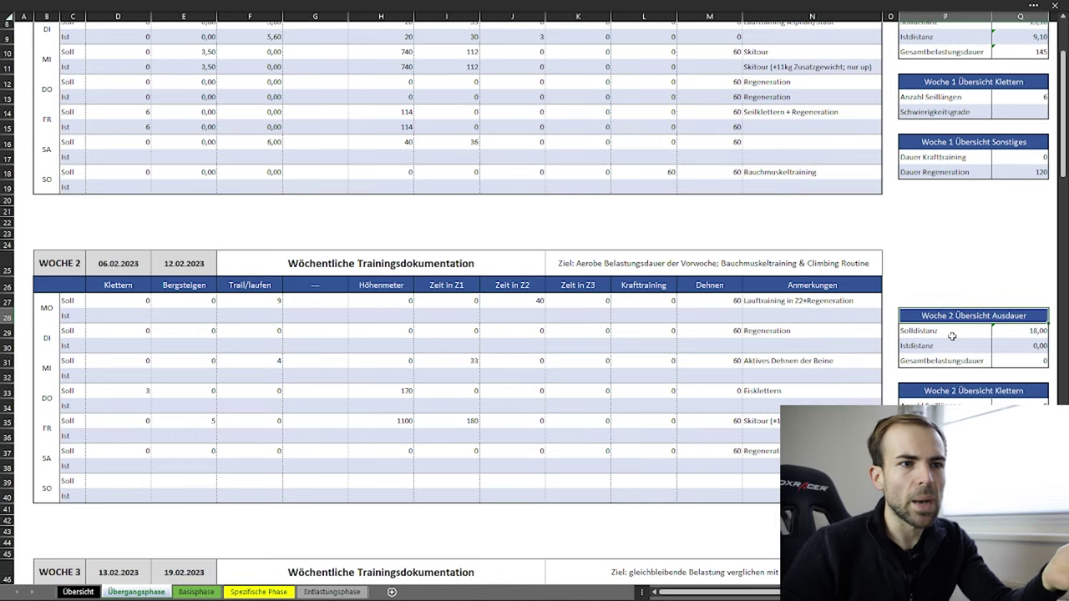
scroll(1006, 326, up, 2)
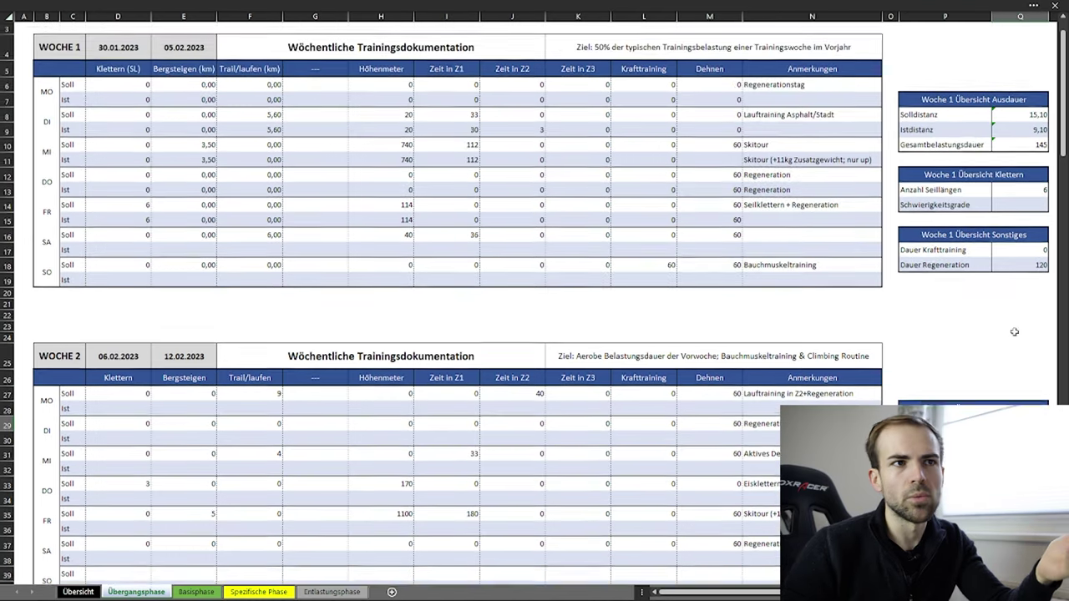
scroll(1018, 178, up, 1)
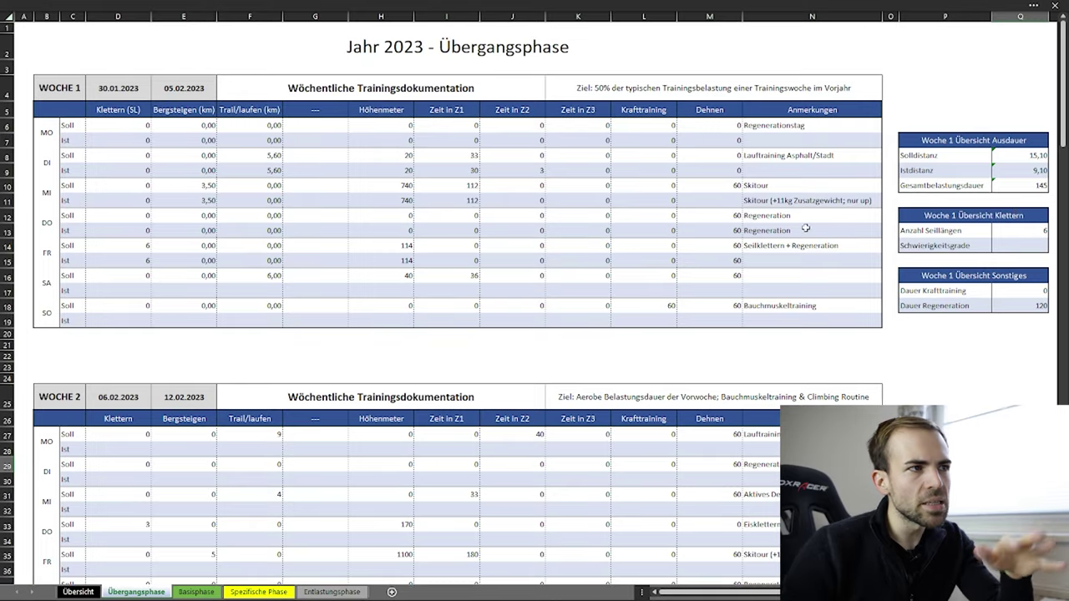
- Read the Week 2 training goal and check it against the planned Krafttraining entries from Monday to Saturday
click(578, 399)
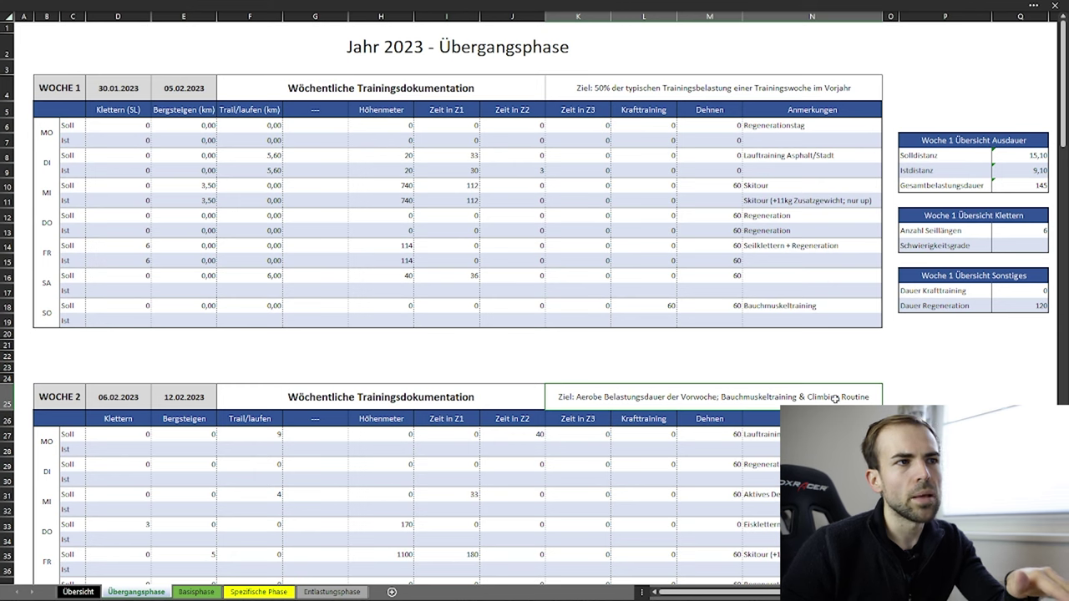
scroll(823, 401, down, 2)
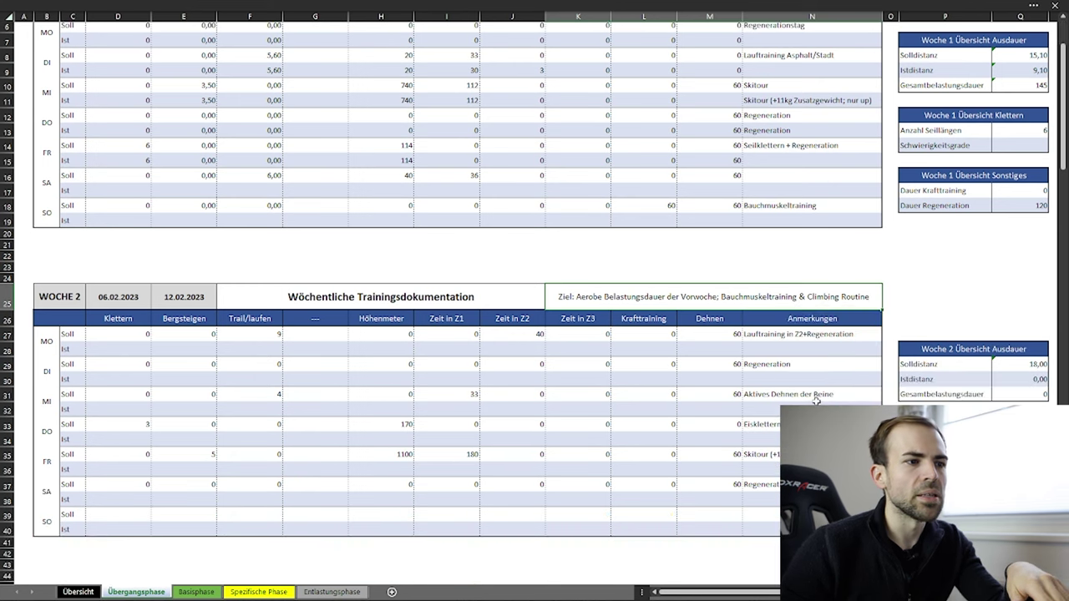
scroll(818, 400, up, 1)
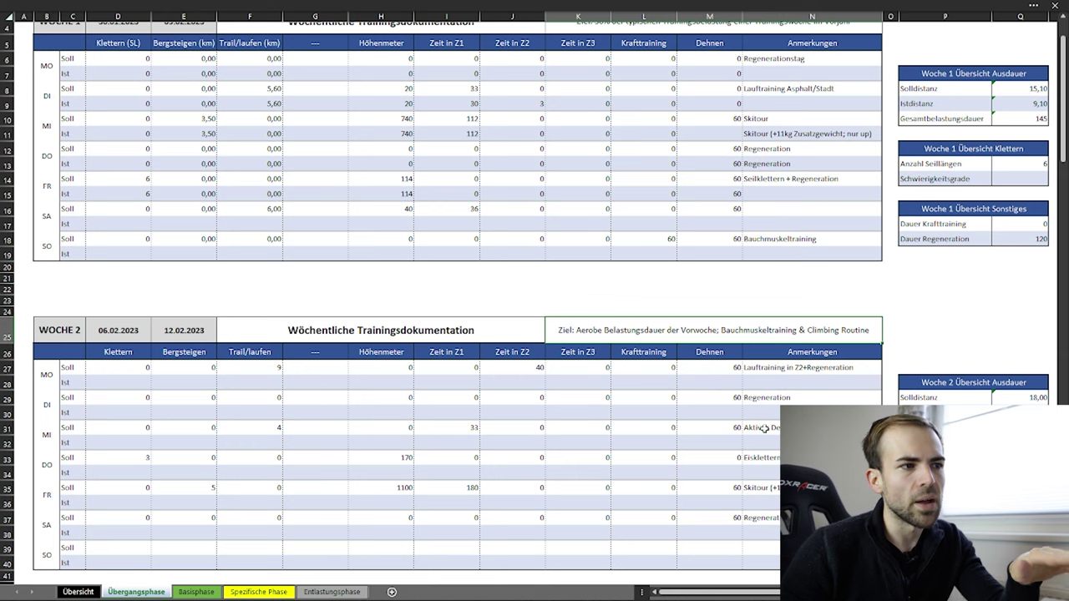
drag(632, 370, 653, 519)
click(653, 517)
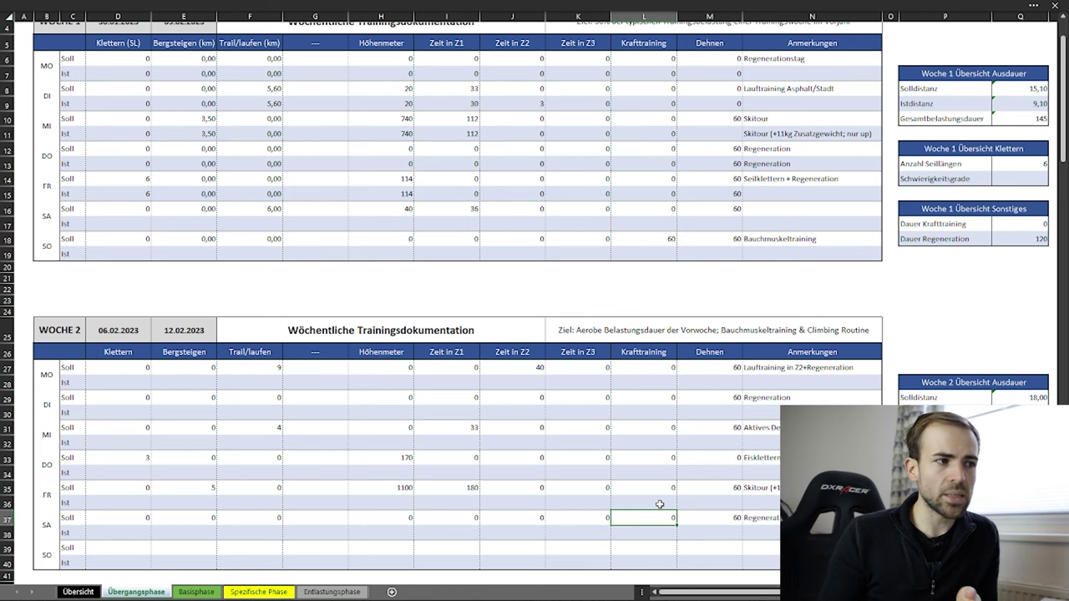
- Browse the training tables of the weeks after Week 2 and come back to the Week 2 and Week 3 tables
scroll(501, 393, down, 20)
scroll(482, 397, up, 4)
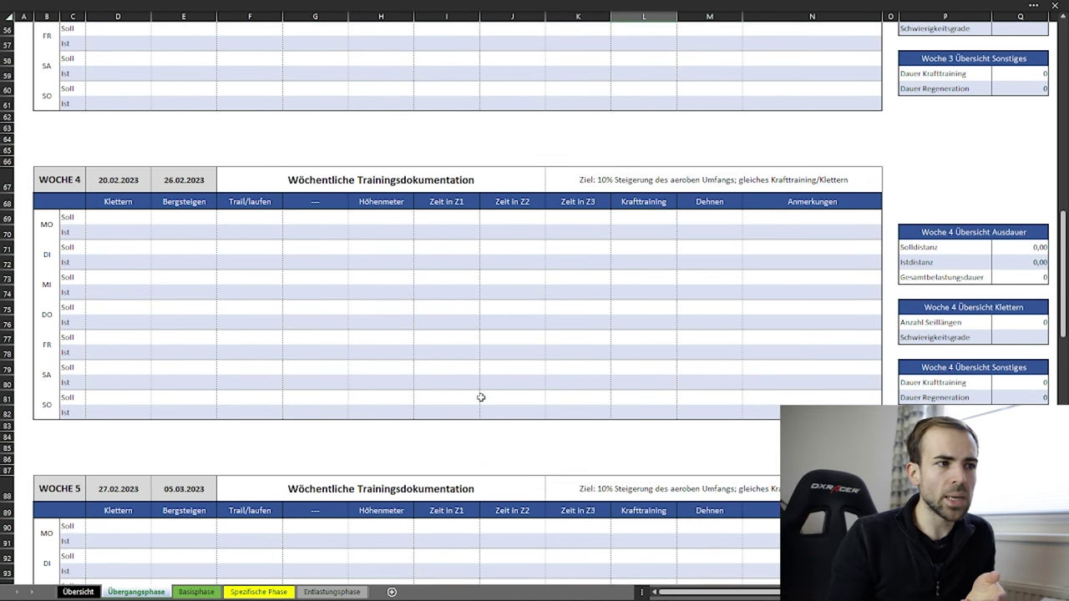
scroll(613, 420, up, 9)
scroll(610, 419, up, 9)
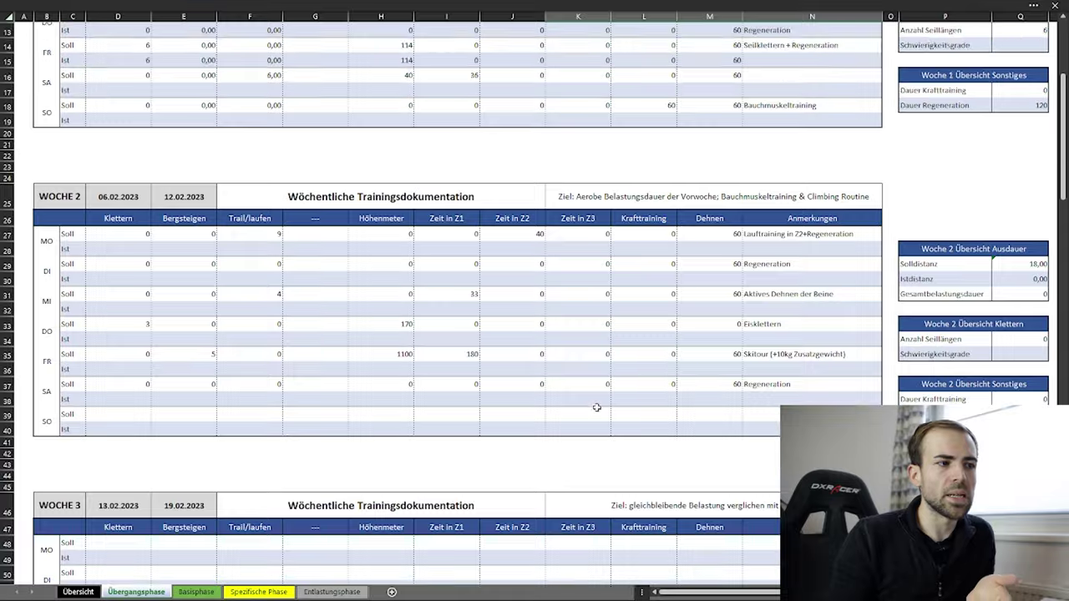
scroll(582, 405, down, 3)
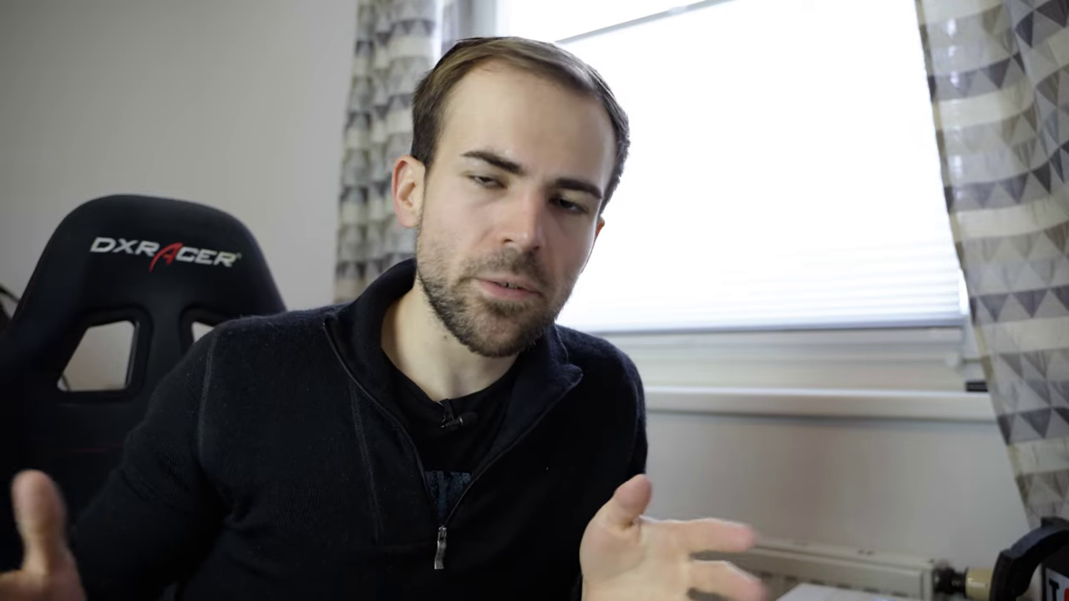
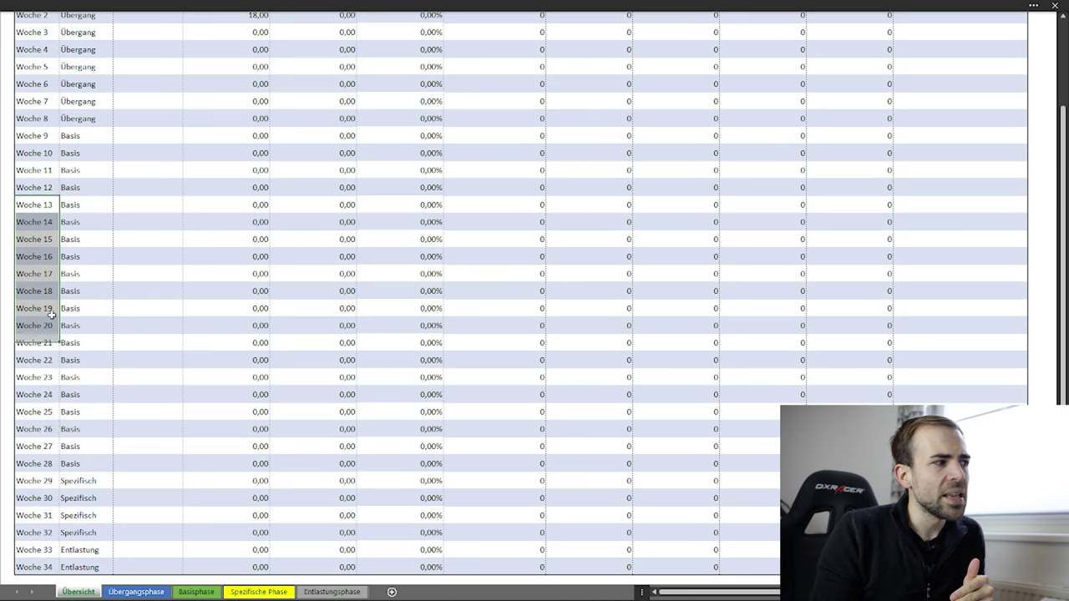
- Review the Basis weeks up to Woche 28 and the Übergang weeks in the Trainingsübersicht
drag(23, 223, 38, 458)
click(38, 464)
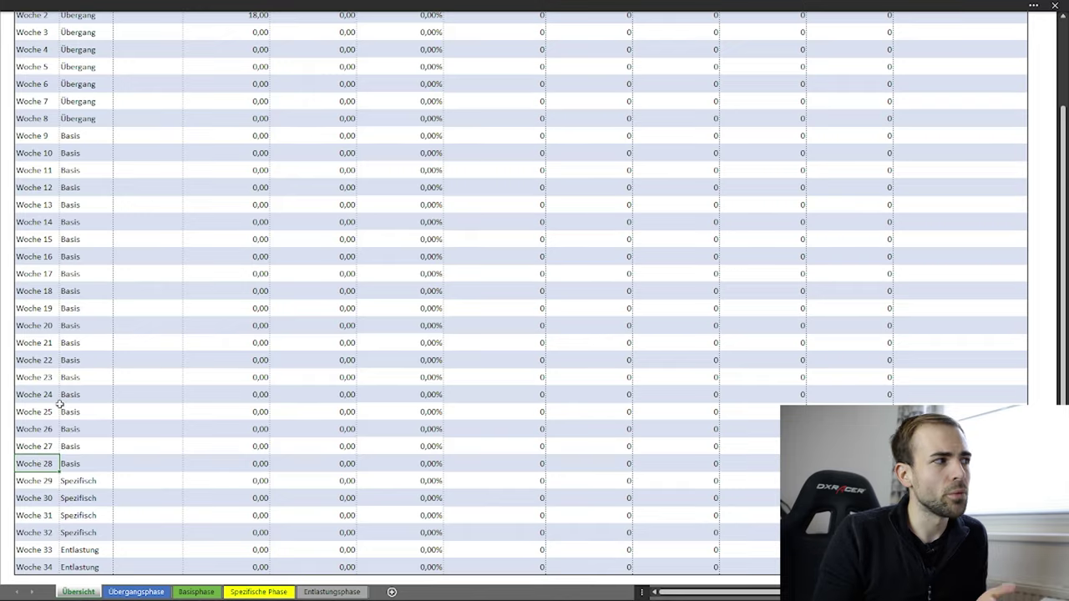
scroll(30, 275, up, 3)
click(41, 240)
drag(46, 223, 48, 183)
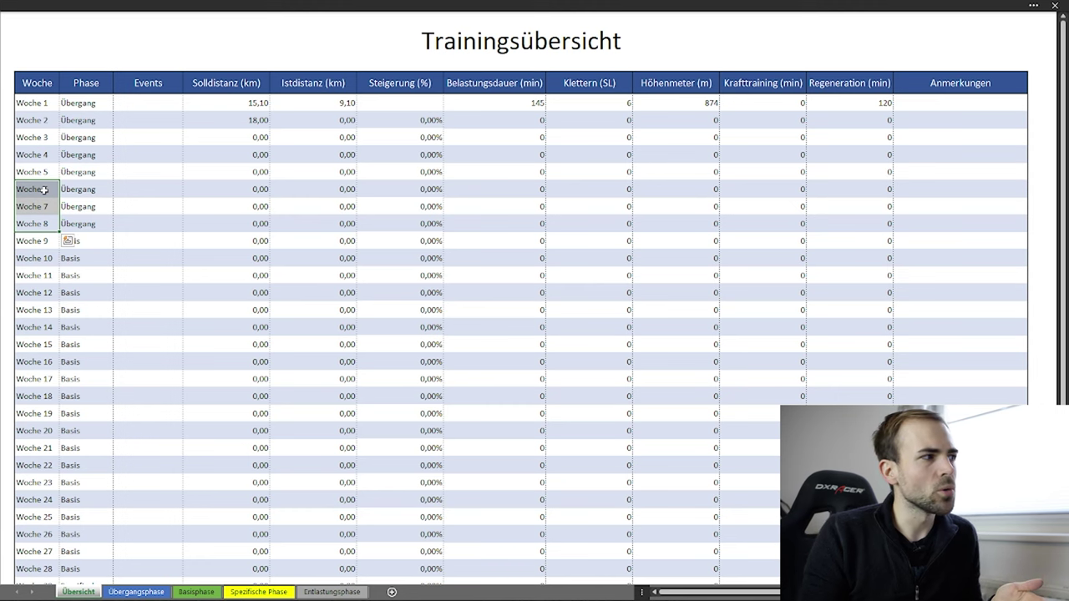
drag(40, 115, 38, 172)
- Review the Spezifisch weeks 29 to 32 and the Entlastung weeks 33 and 34 in the Trainingsübersicht
scroll(54, 280, down, 2)
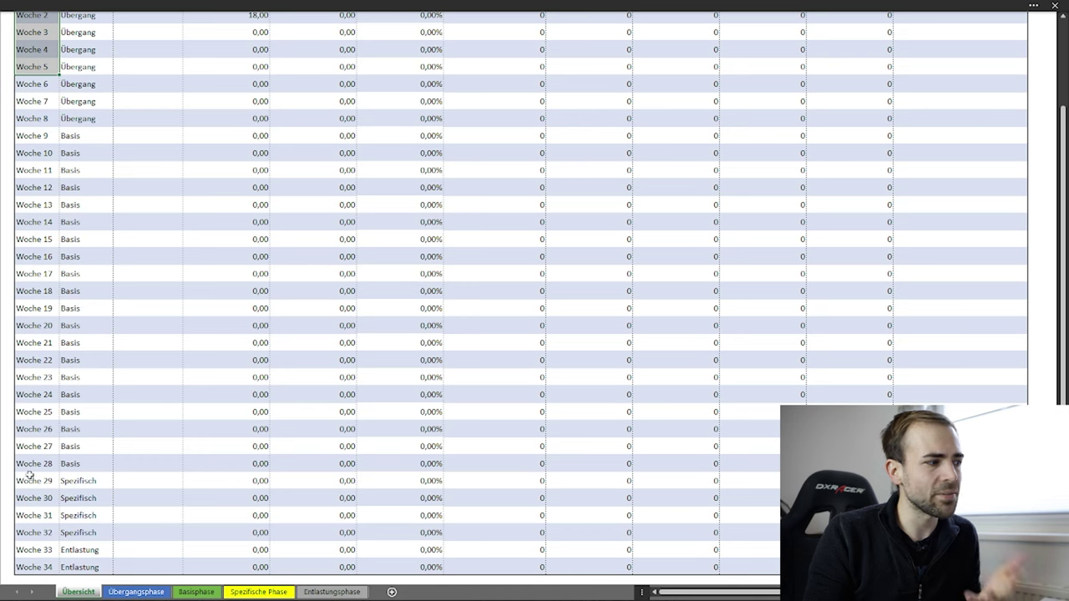
drag(40, 479, 42, 540)
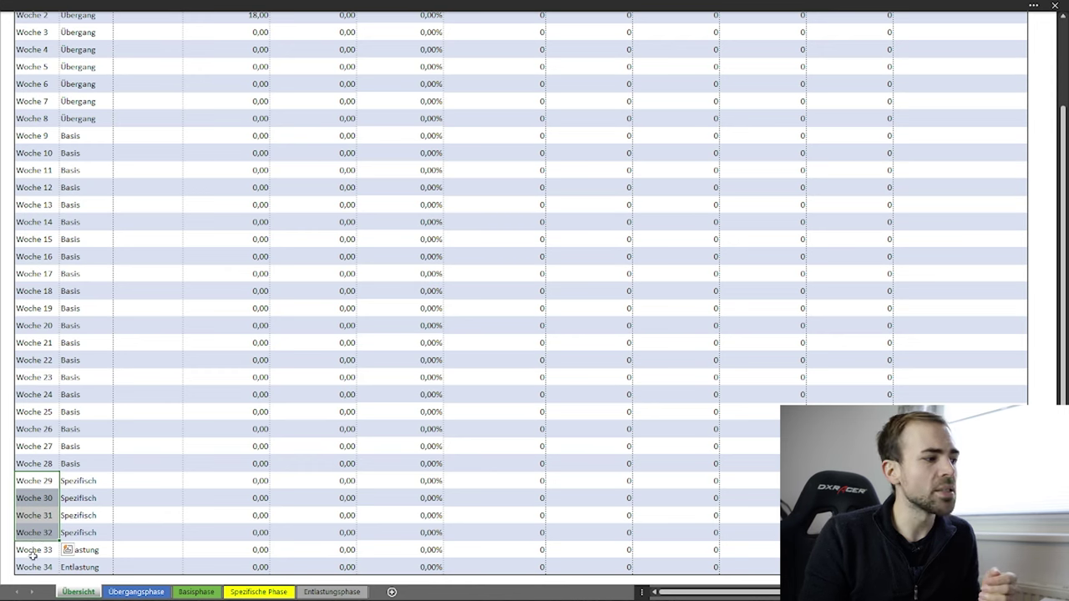
drag(32, 555, 30, 567)
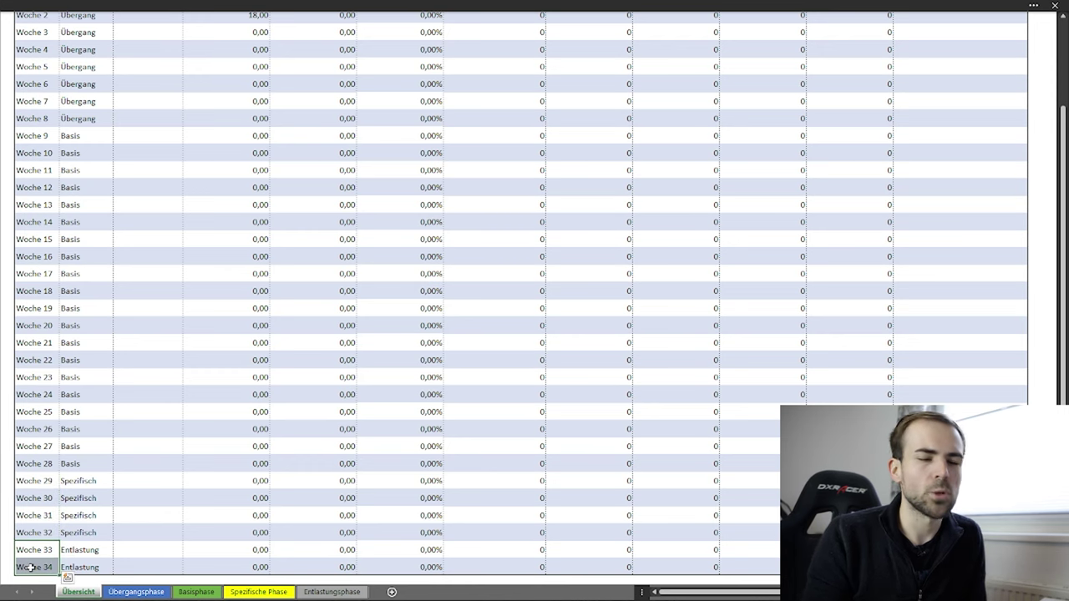
click(157, 495)
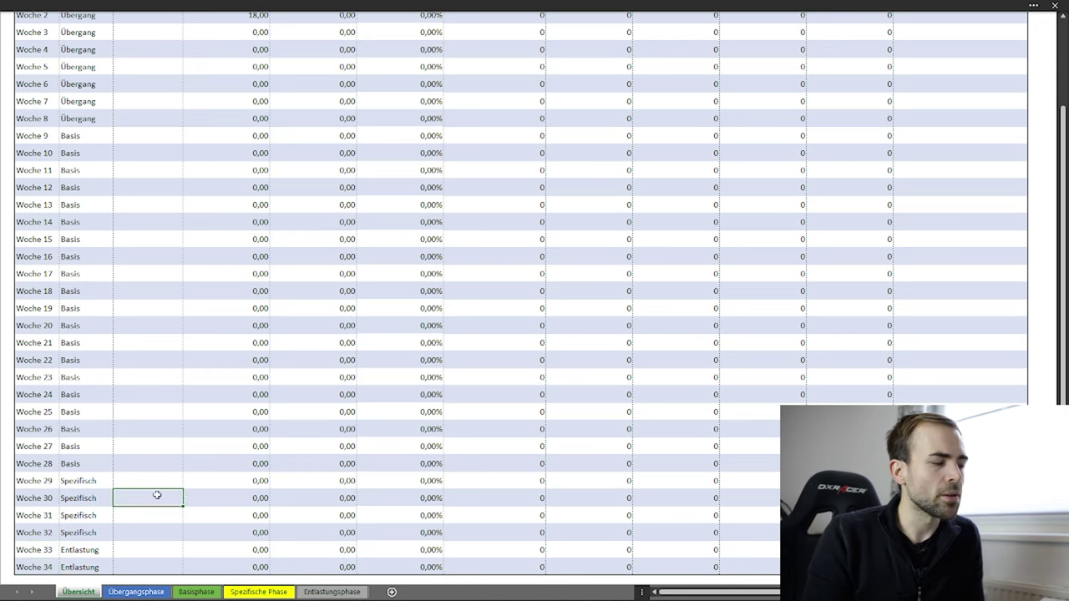
- View the Übergangsphase, Basisphase, Spezifische Phase and Entlastungsphase sheets in turn, finishing on the Week 1 table of Entlastungsphase
scroll(211, 466, up, 3)
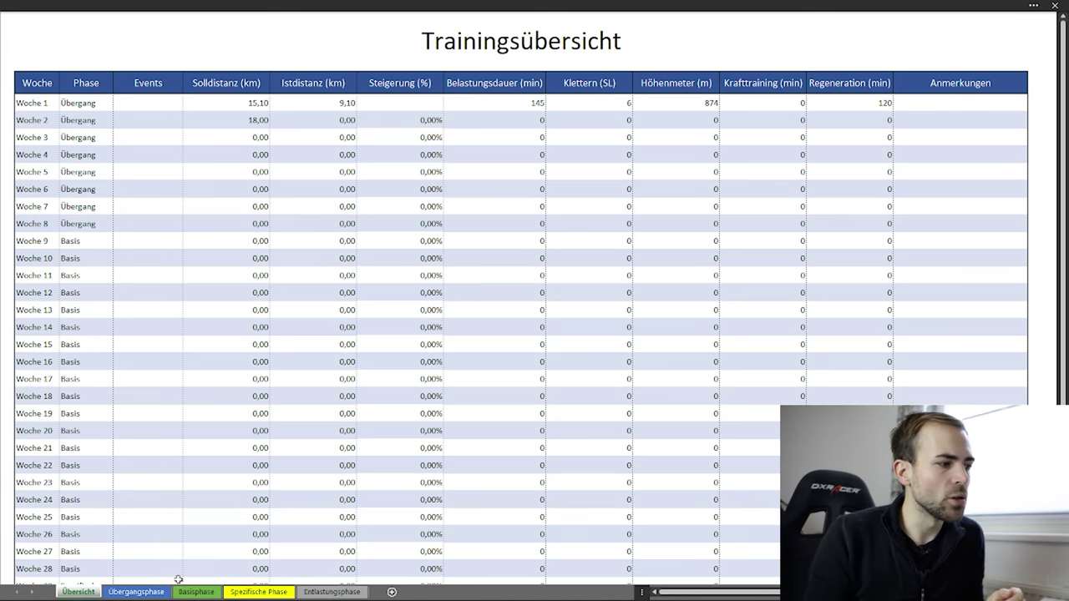
click(111, 592)
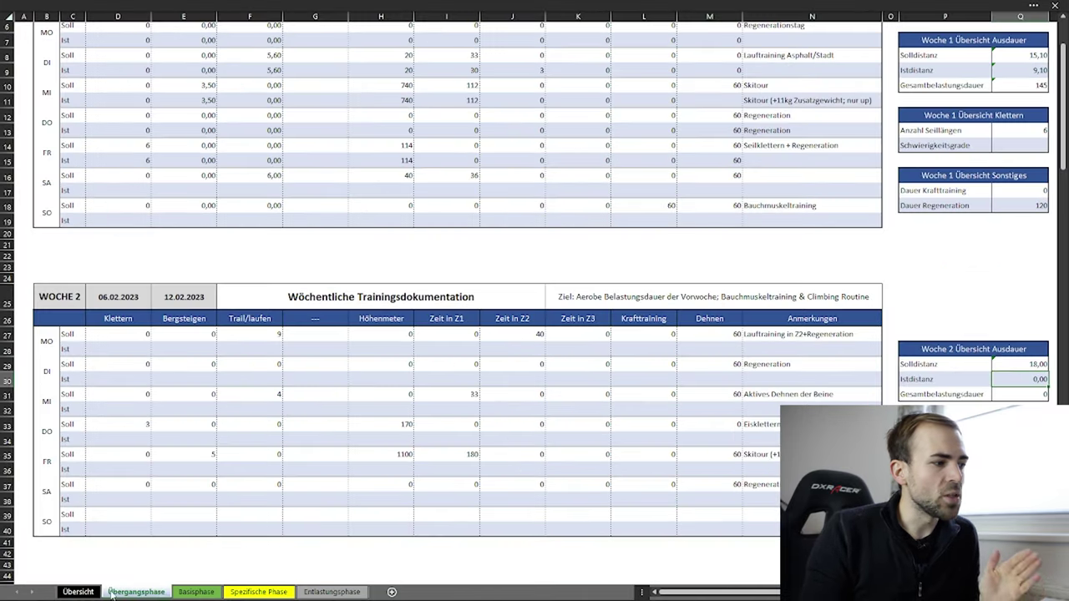
click(196, 591)
click(272, 592)
click(330, 592)
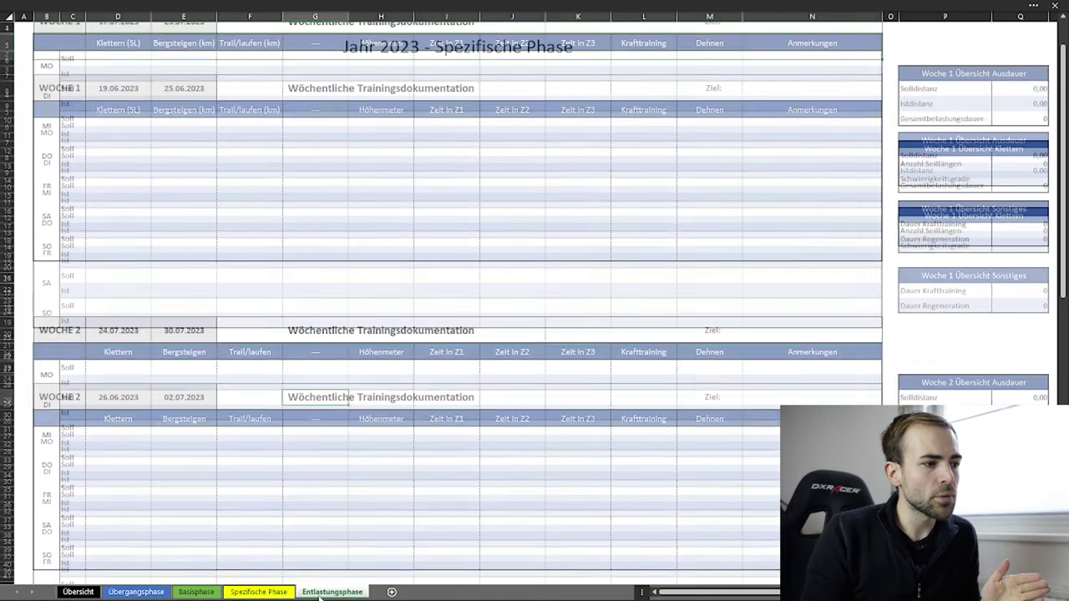
scroll(272, 468, up, 2)
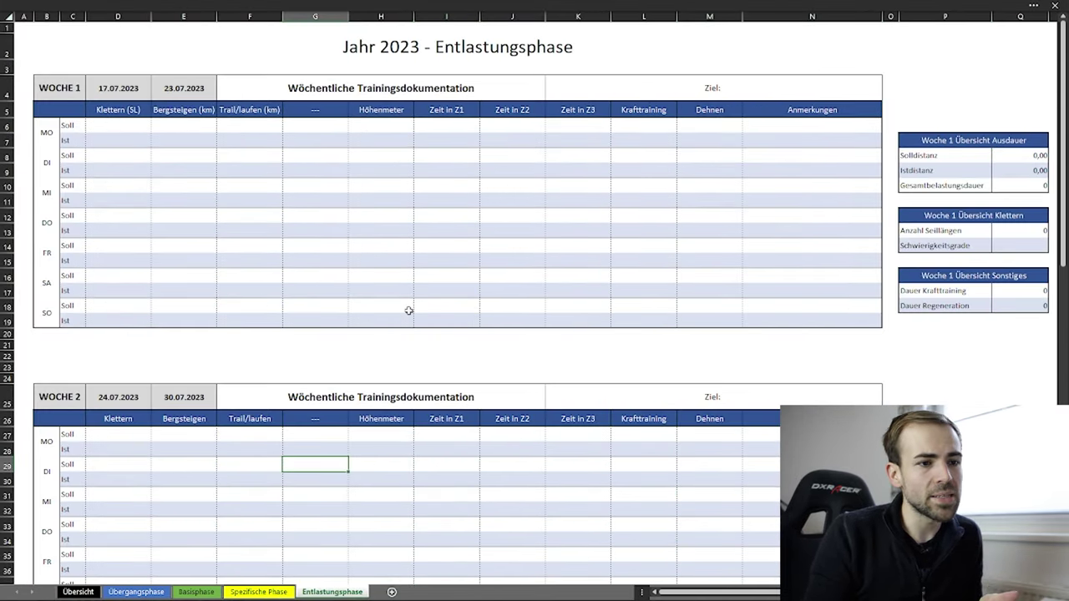
- View the Week 1 and Week 2 tables of Entlastungsphase, and return through the other phase sheets to the Übersicht sheet
scroll(409, 310, down, 2)
scroll(356, 450, down, 2)
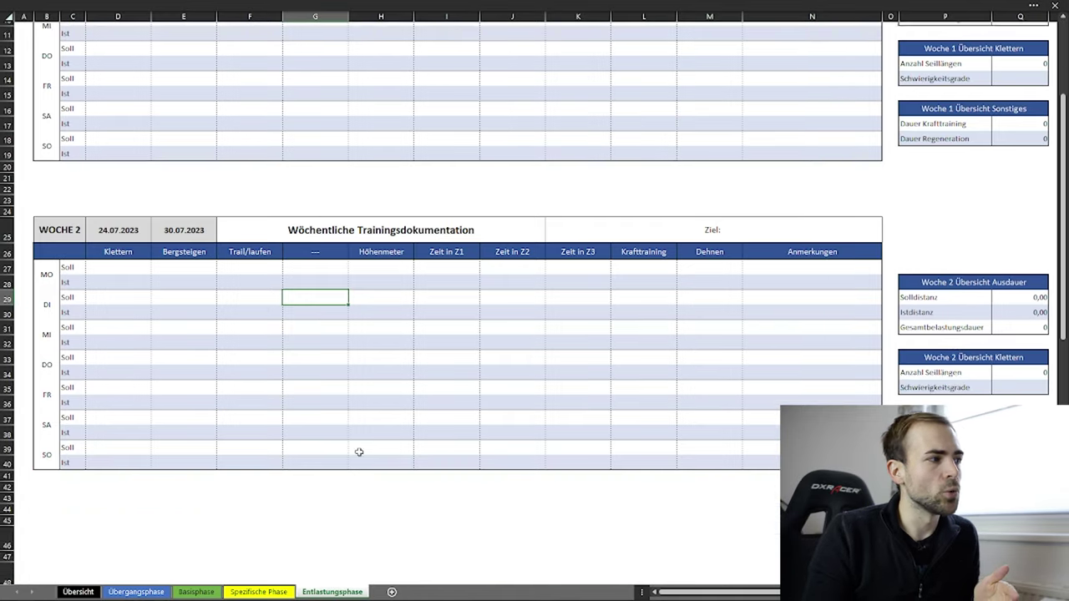
scroll(359, 442, up, 4)
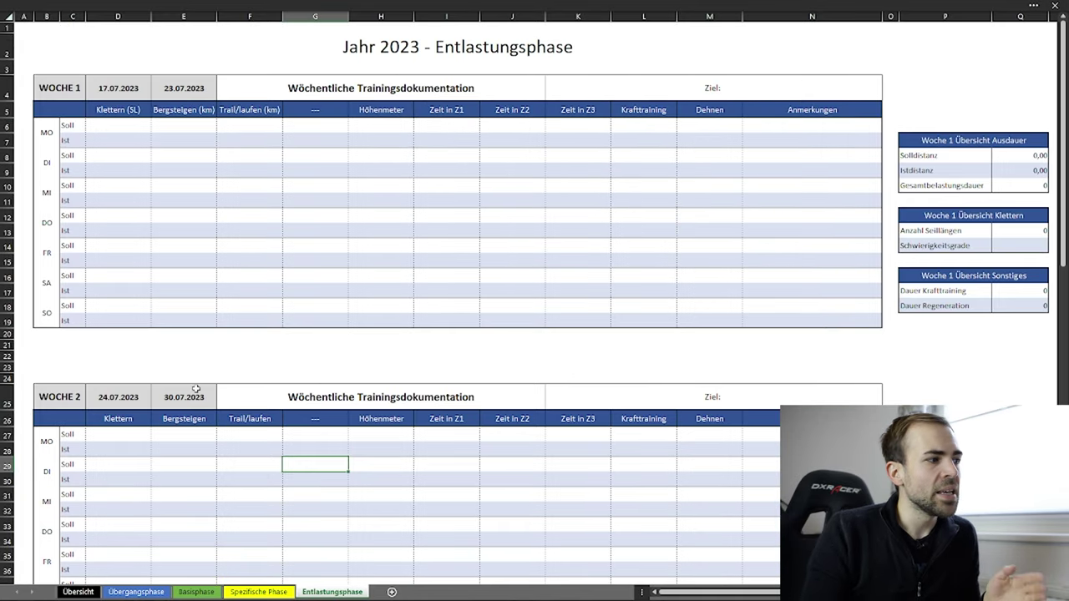
click(258, 591)
click(196, 591)
click(136, 591)
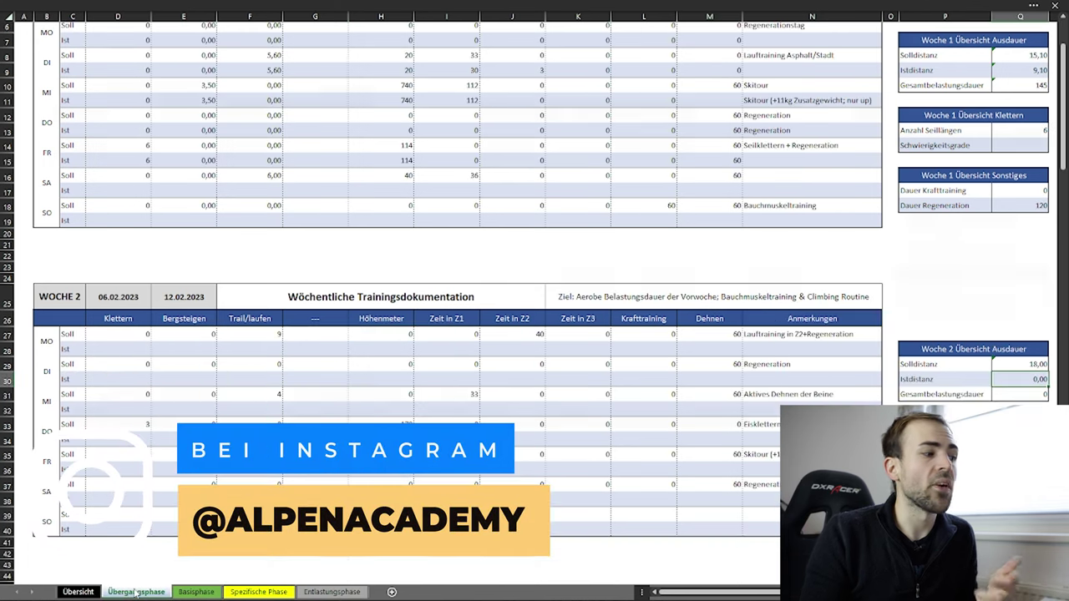
click(78, 592)
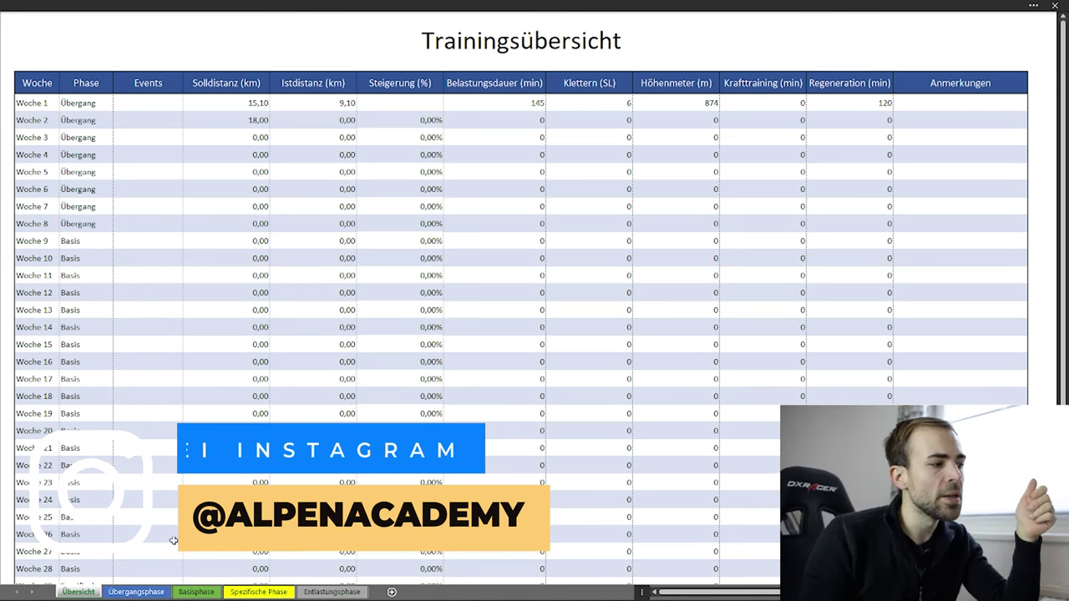
- View the Week 2 table of Übergangsphase and the weekly tables of Basisphase up to Week 6, selecting the Week 6 goal
click(136, 592)
scroll(155, 434, down, 4)
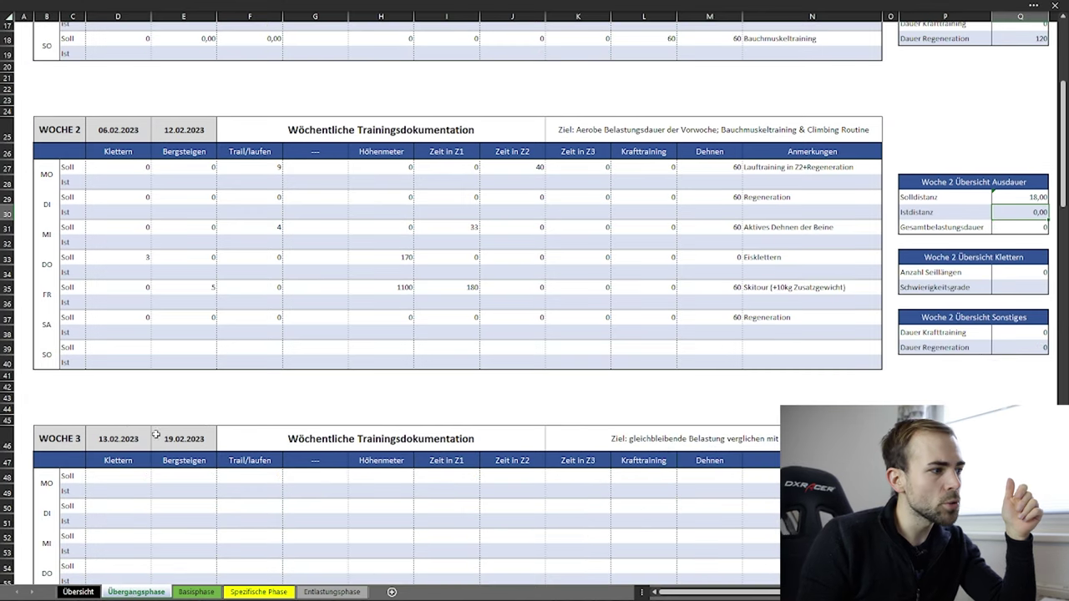
click(198, 591)
scroll(171, 419, down, 3)
scroll(170, 419, down, 12)
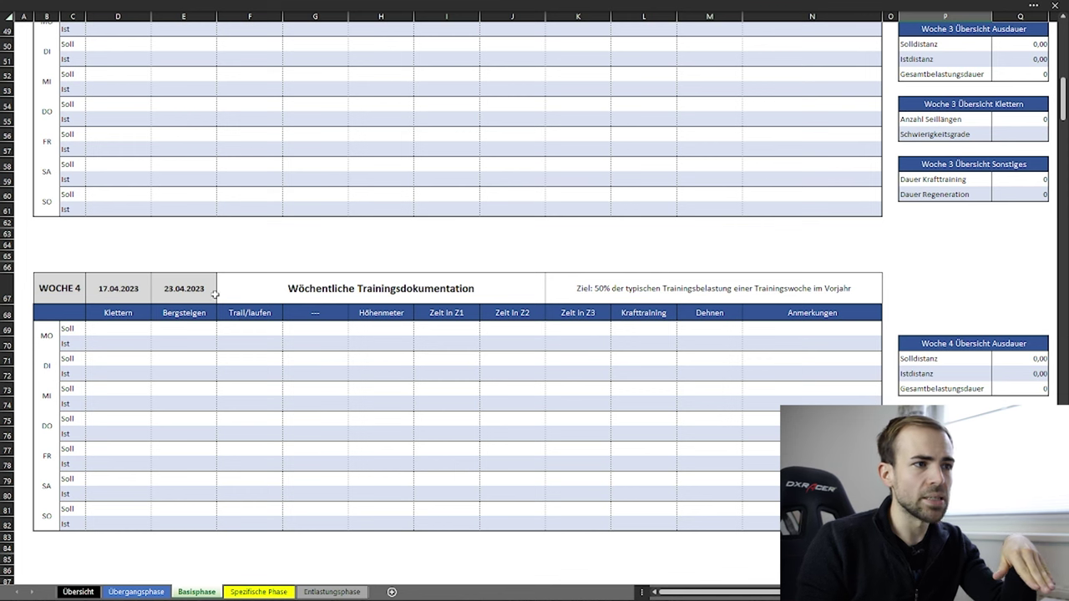
scroll(242, 326, down, 4)
scroll(243, 334, up, 3)
scroll(402, 421, down, 11)
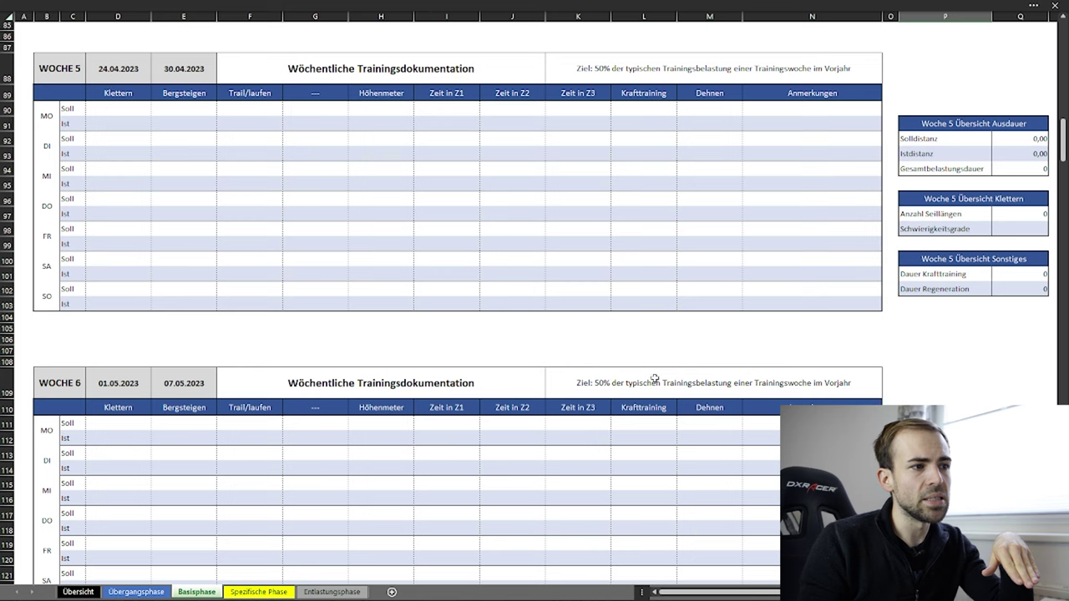
click(655, 385)
- Review the goals of the earlier Basisphase weeks and select the Week 4 goal
scroll(656, 386, up, 14)
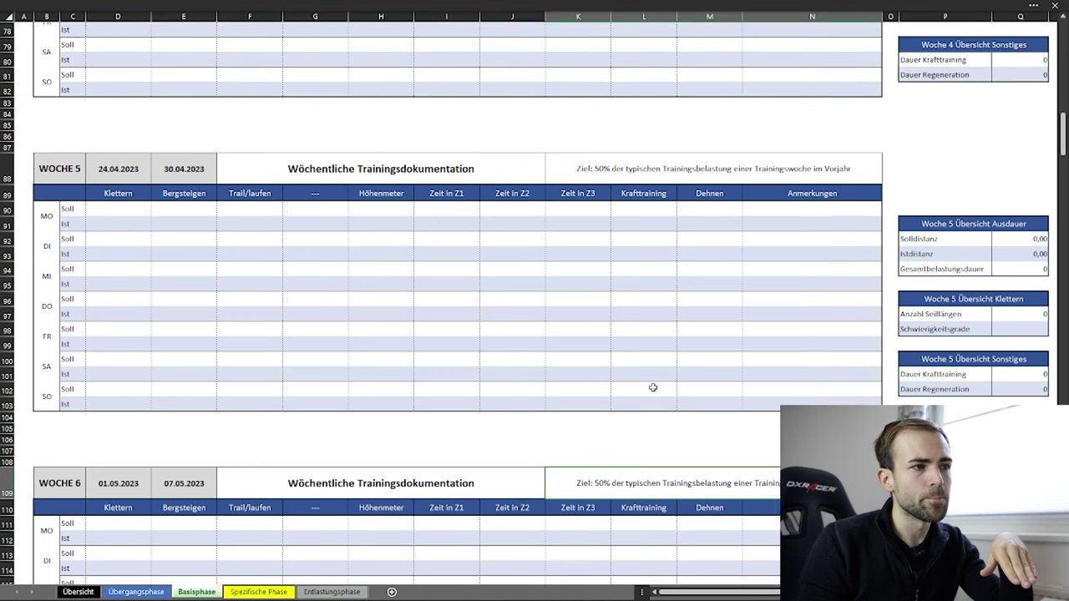
scroll(685, 420, up, 13)
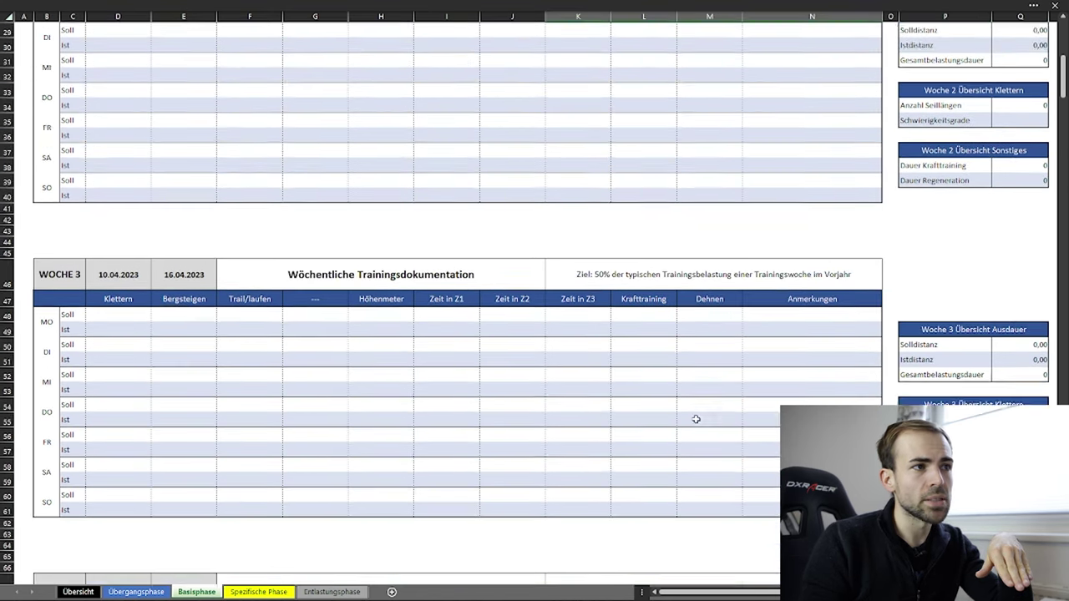
scroll(680, 413, down, 13)
scroll(678, 408, up, 4)
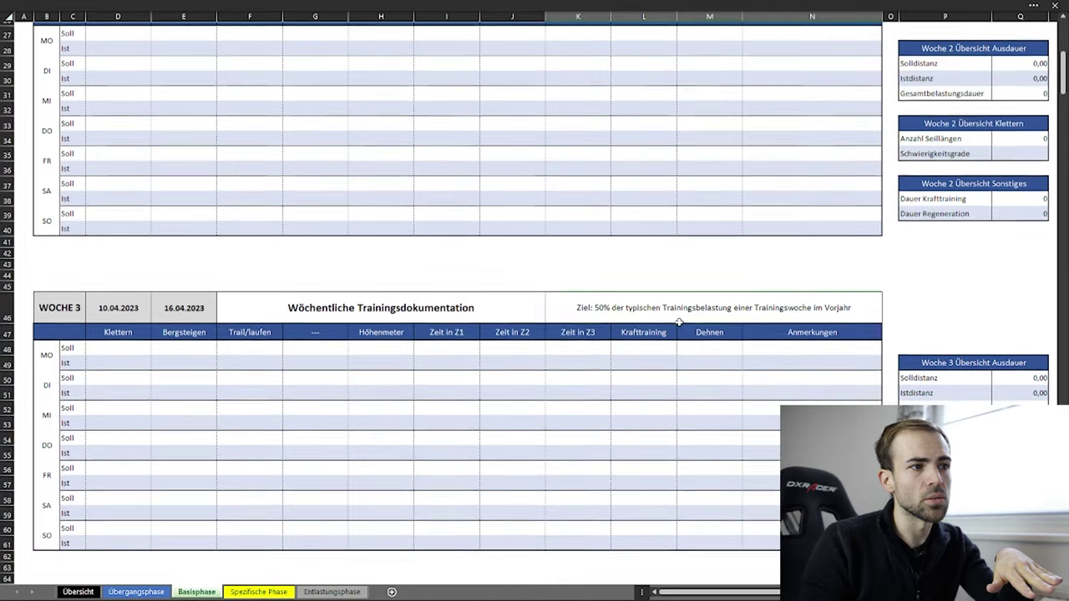
scroll(543, 395, down, 11)
click(676, 122)
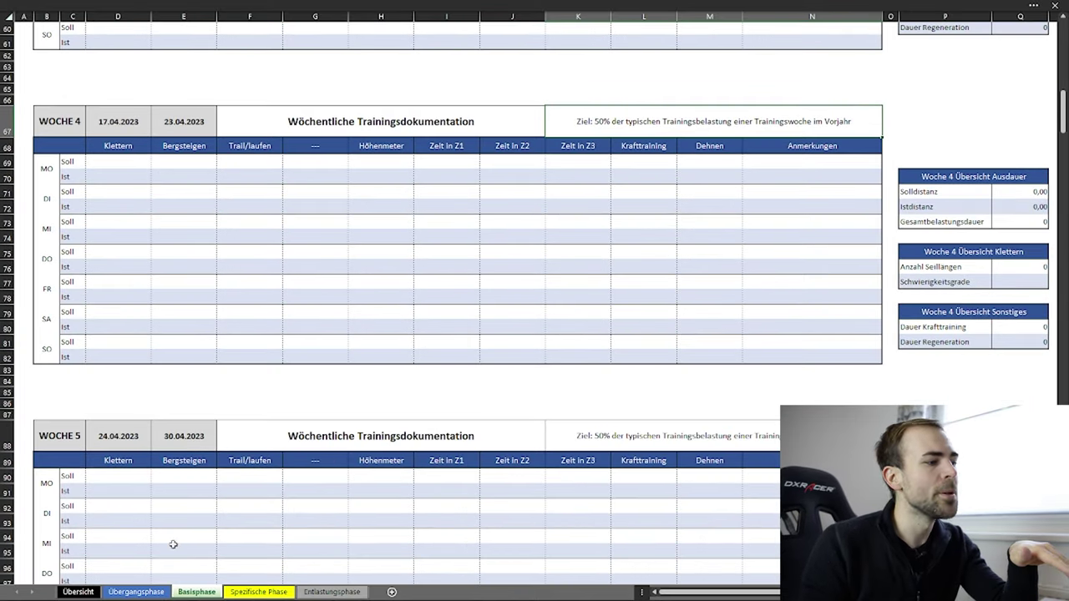
- Review the Week 1 and Week 2 training tables on the Übergangsphase sheet
click(141, 591)
scroll(513, 275, up, 5)
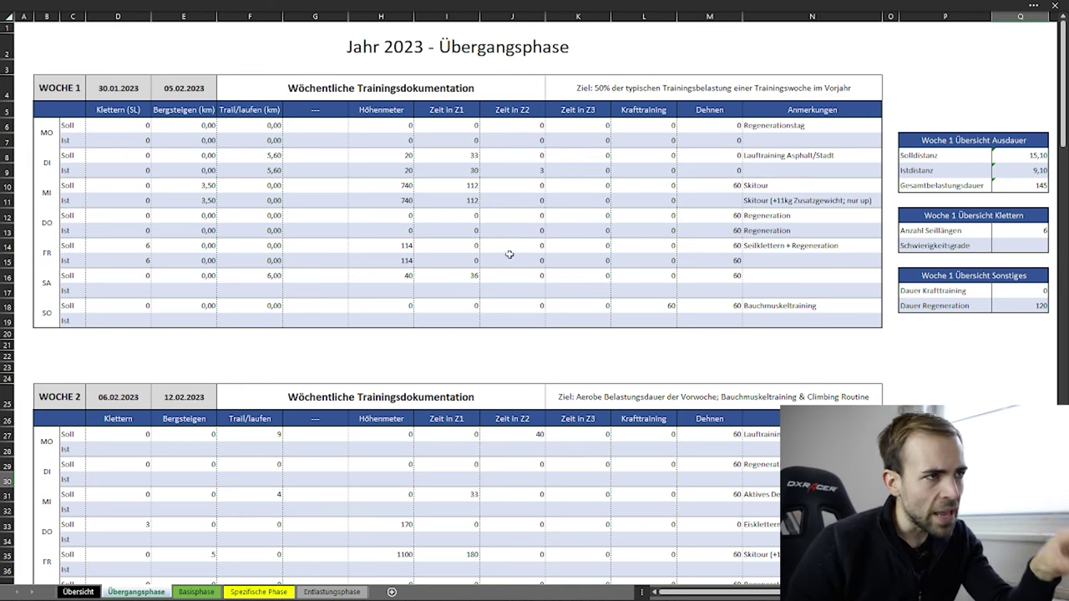
click(532, 349)
scroll(532, 349, down, 3)
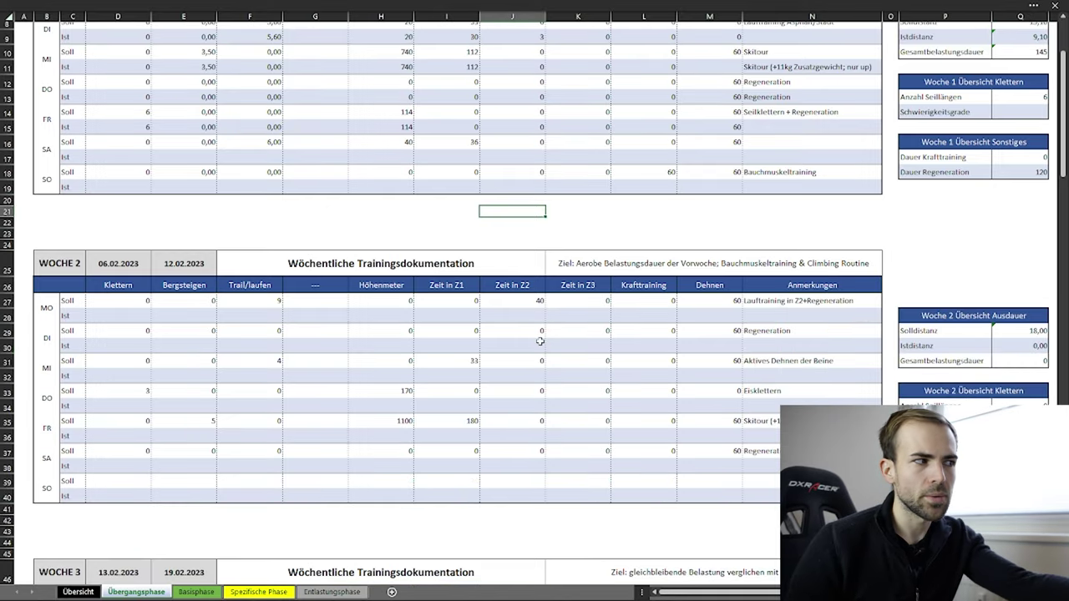
scroll(541, 340, up, 3)
scroll(275, 231, down, 3)
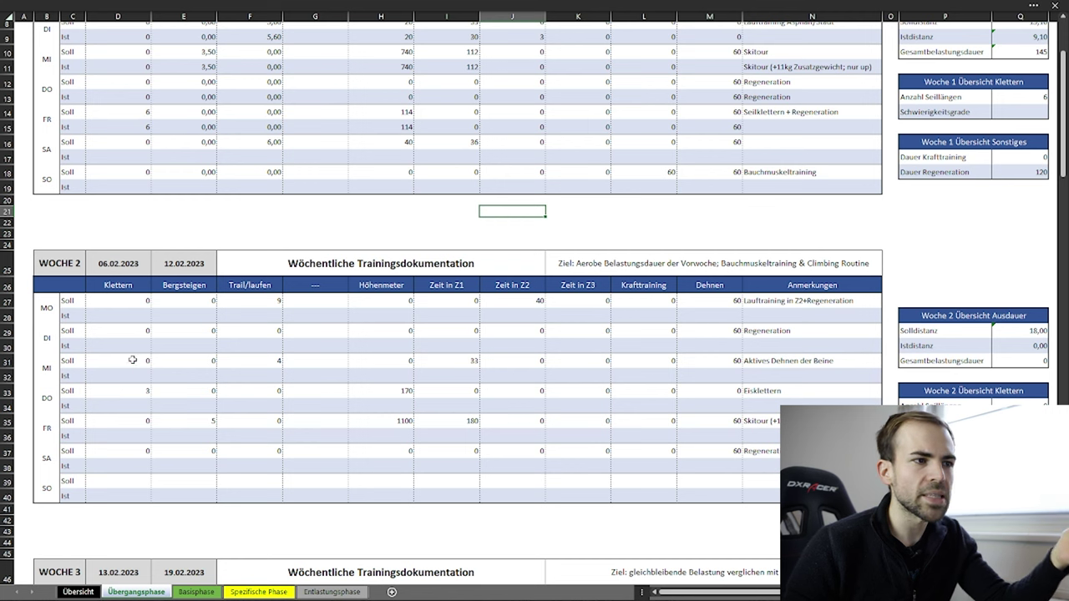
- Compare the Week 2, Week 3 and Week 4 tables of Übergangsphase and select the Week 4 goal
scroll(132, 360, down, 2)
scroll(126, 333, down, 5)
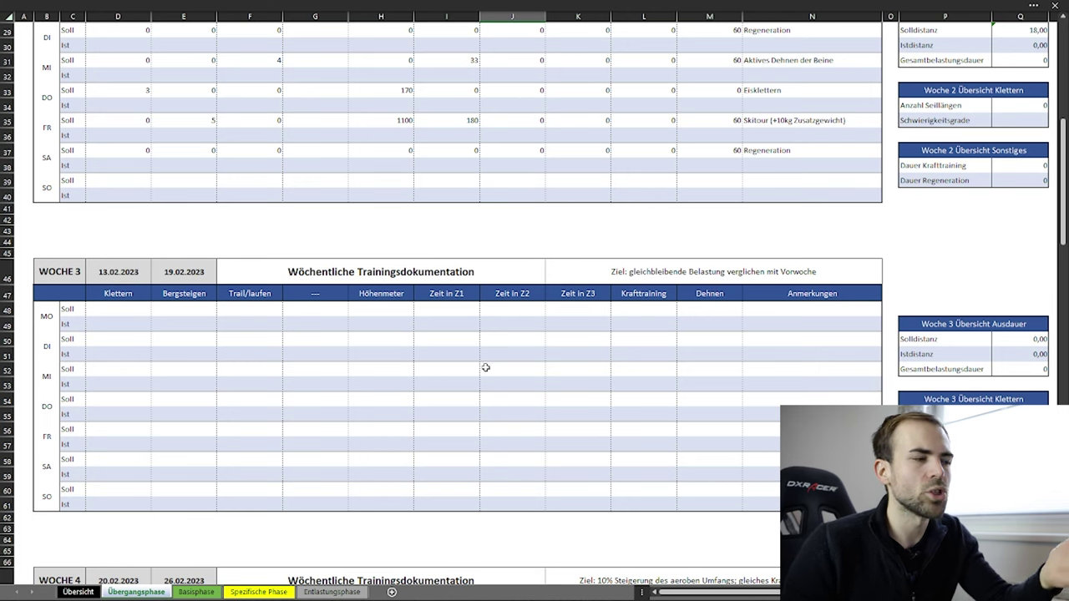
scroll(608, 443, up, 7)
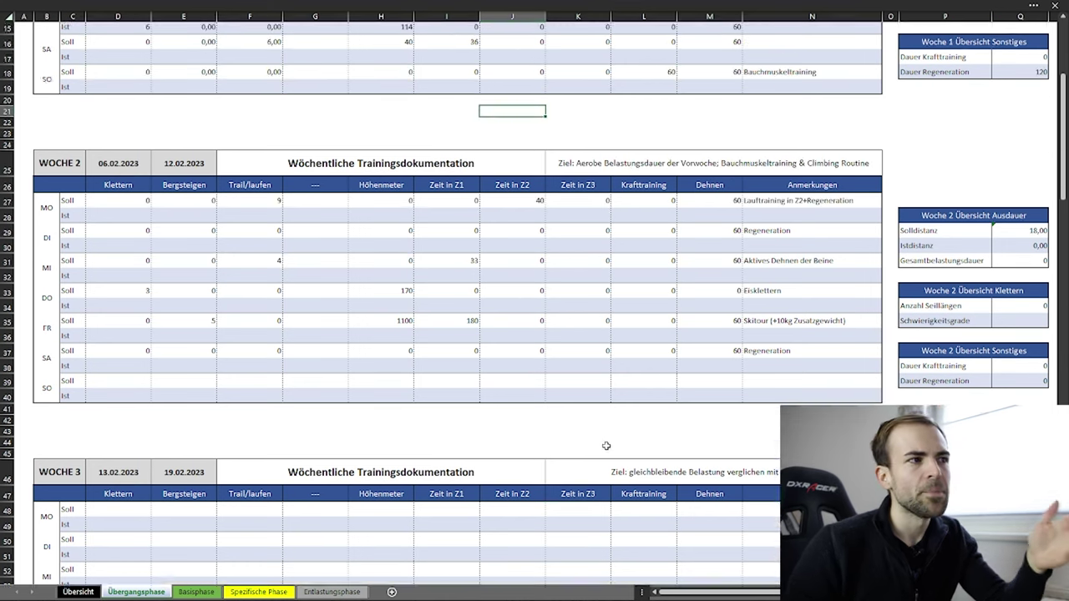
scroll(568, 424, down, 3)
scroll(538, 414, down, 4)
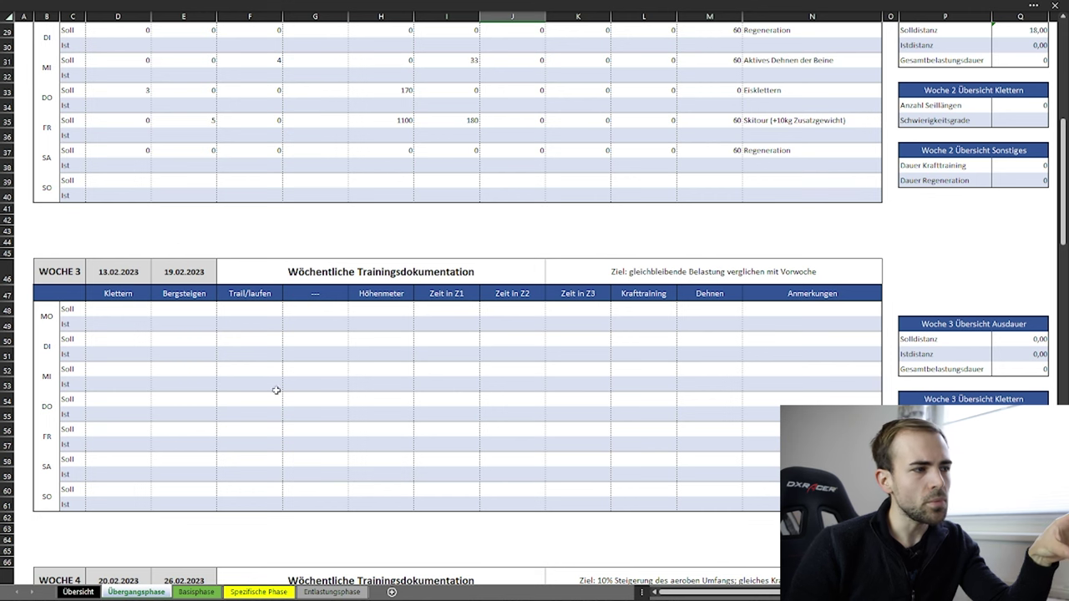
scroll(284, 388, down, 5)
click(654, 386)
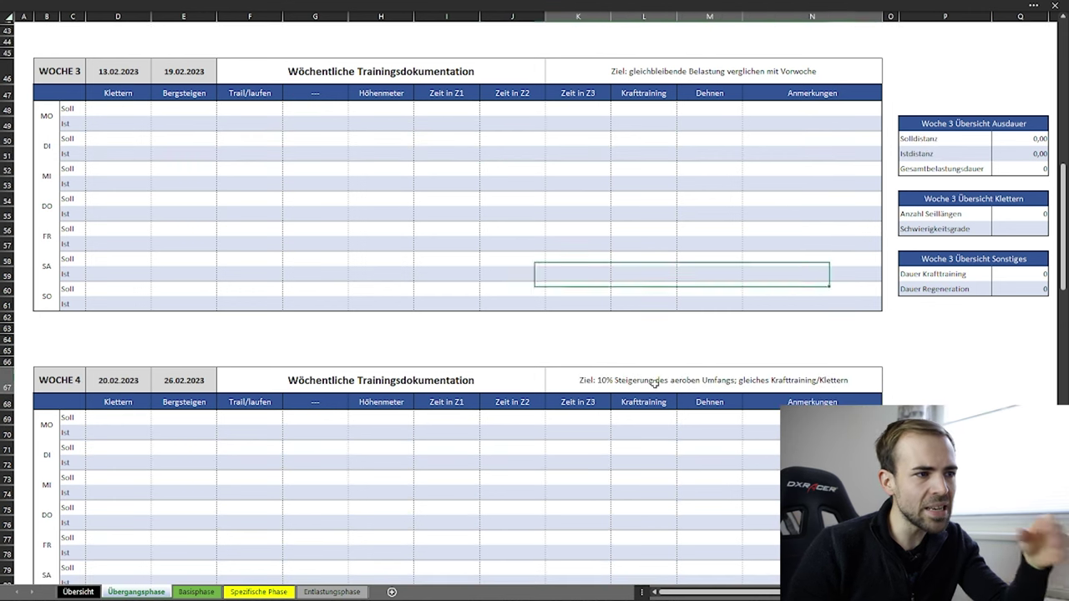
scroll(643, 395, down, 1)
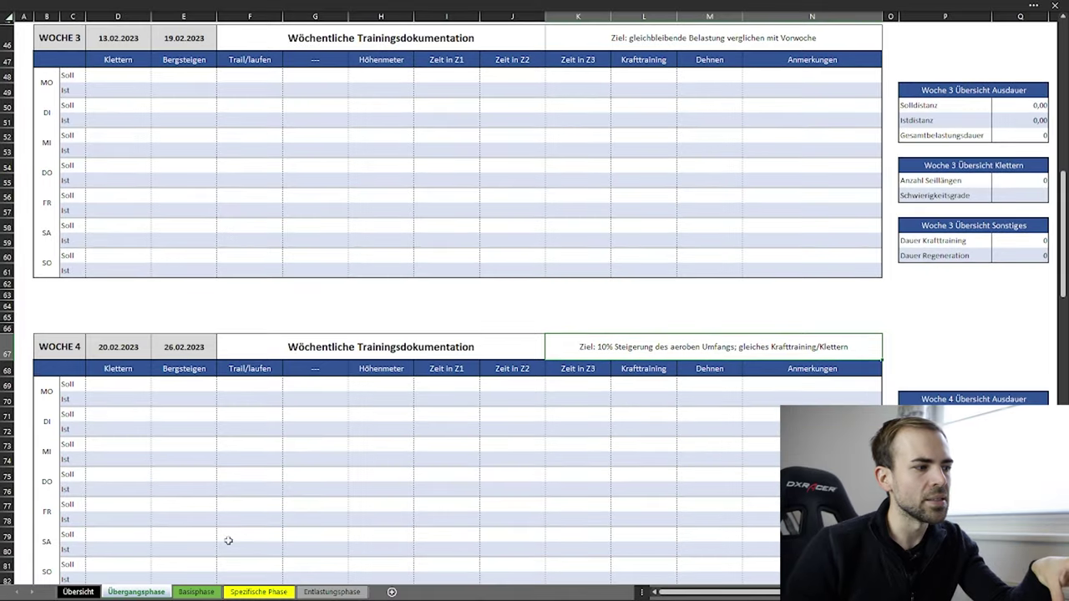
- Browse the Basisphase sheet from Week 1 past Week 6 and return to its Week 1 table
click(197, 592)
scroll(394, 414, up, 7)
scroll(442, 400, up, 5)
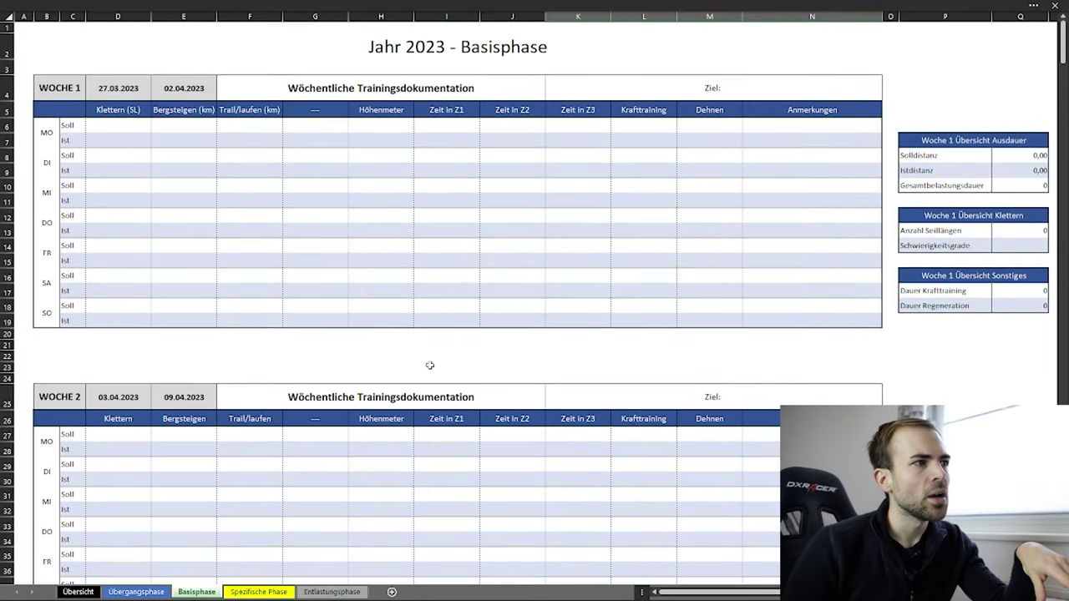
scroll(431, 364, down, 6)
scroll(434, 359, down, 20)
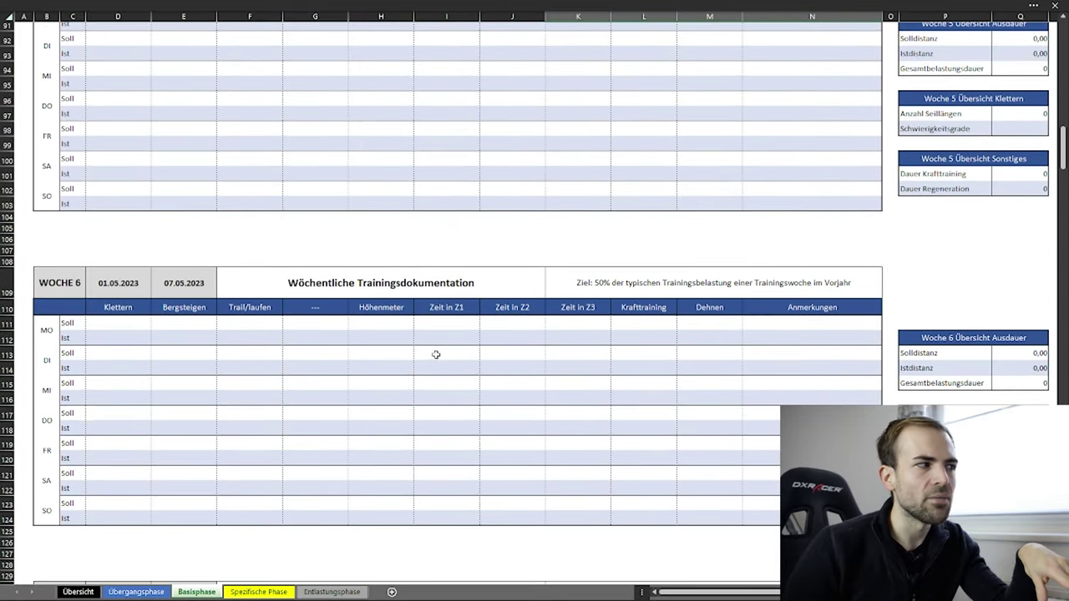
scroll(542, 351, down, 11)
scroll(542, 351, down, 6)
scroll(544, 374, up, 20)
scroll(547, 300, up, 8)
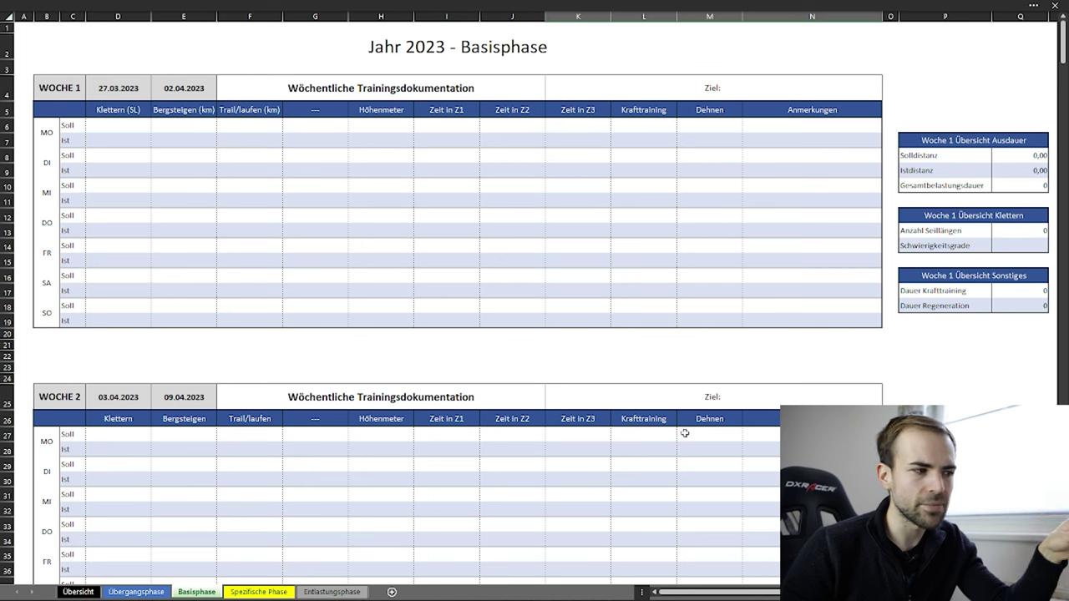
- View the Spezifische Phase sheet, and return to Week 1 of Übergangsphase to select the Zeit in Z1 column header
click(255, 591)
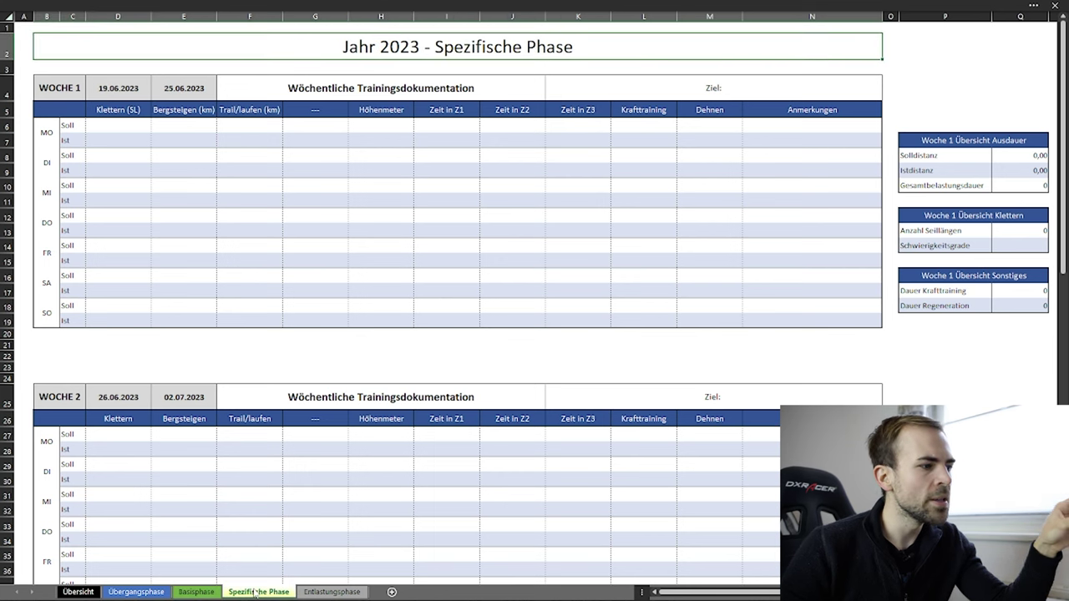
click(203, 591)
click(159, 591)
scroll(209, 542, up, 4)
scroll(226, 531, up, 10)
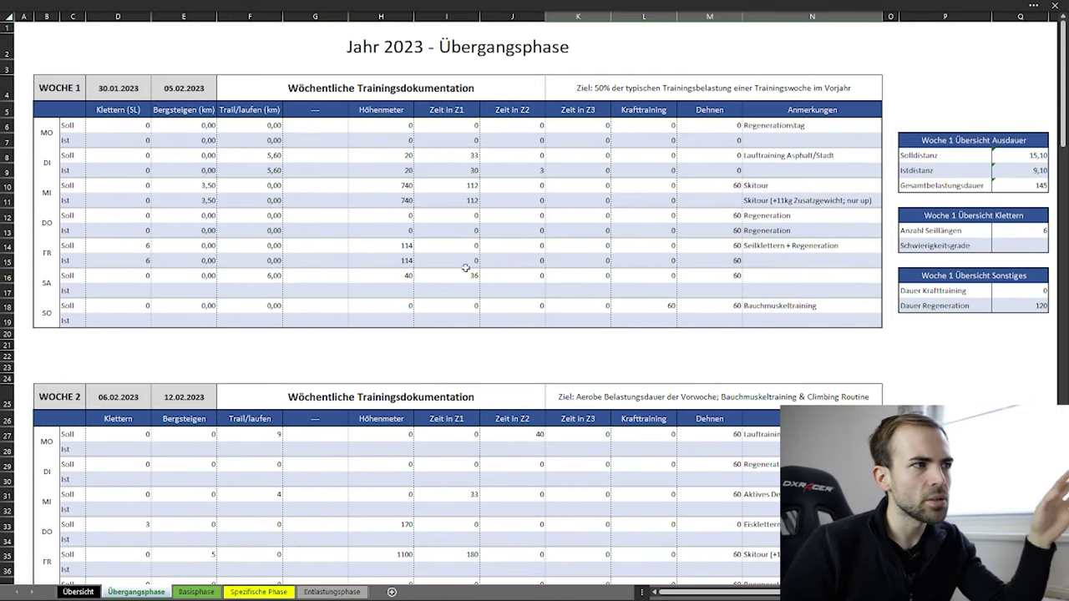
click(449, 114)
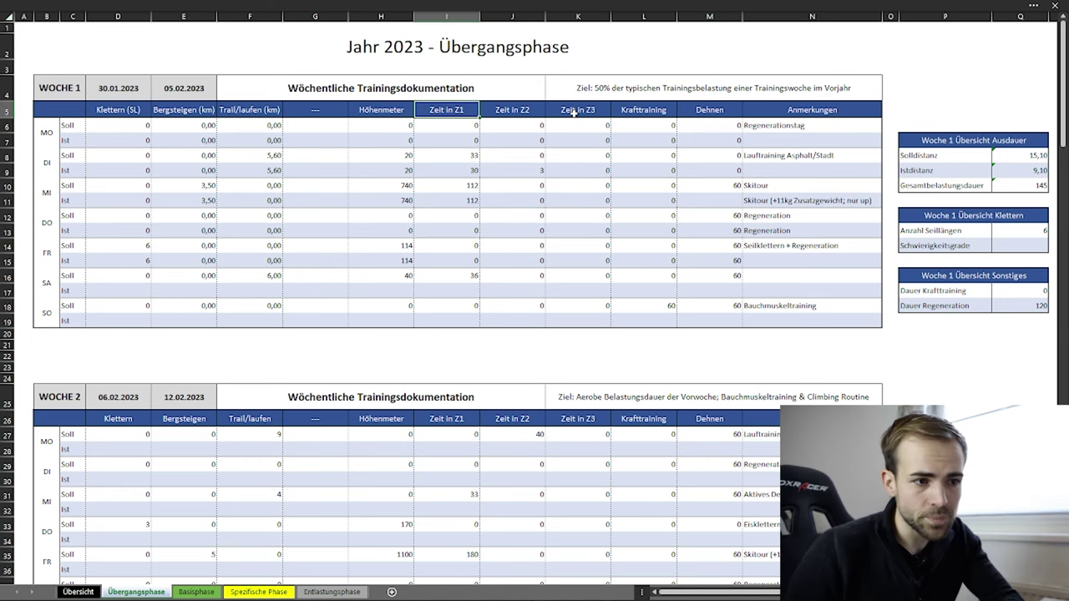
- Go through the Steigerung (%) cells of Woche 1 to Woche 5 in the Trainingsübersicht
click(89, 592)
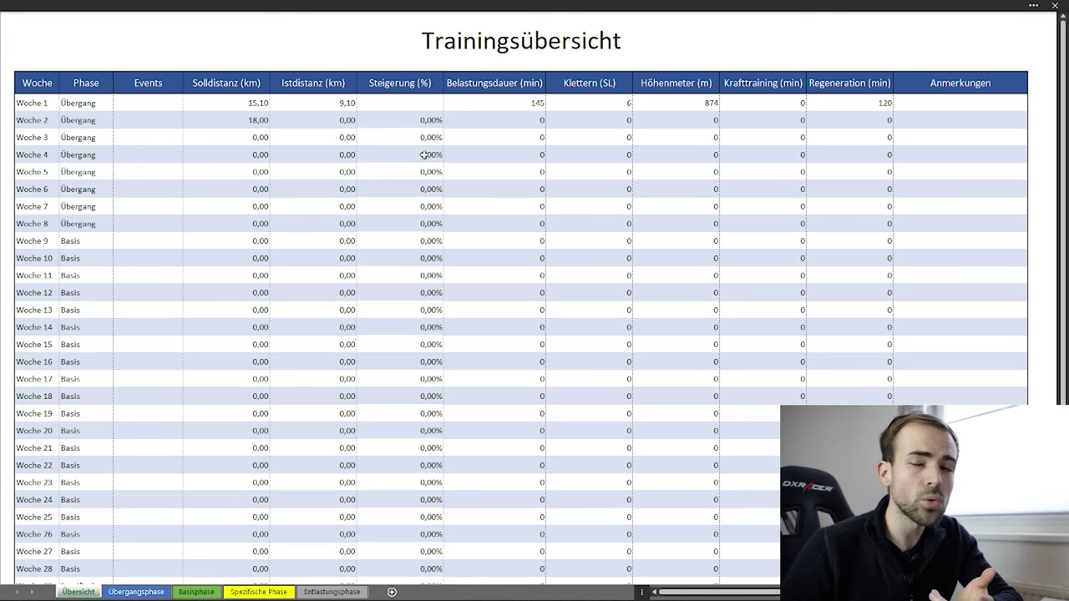
click(390, 120)
click(392, 137)
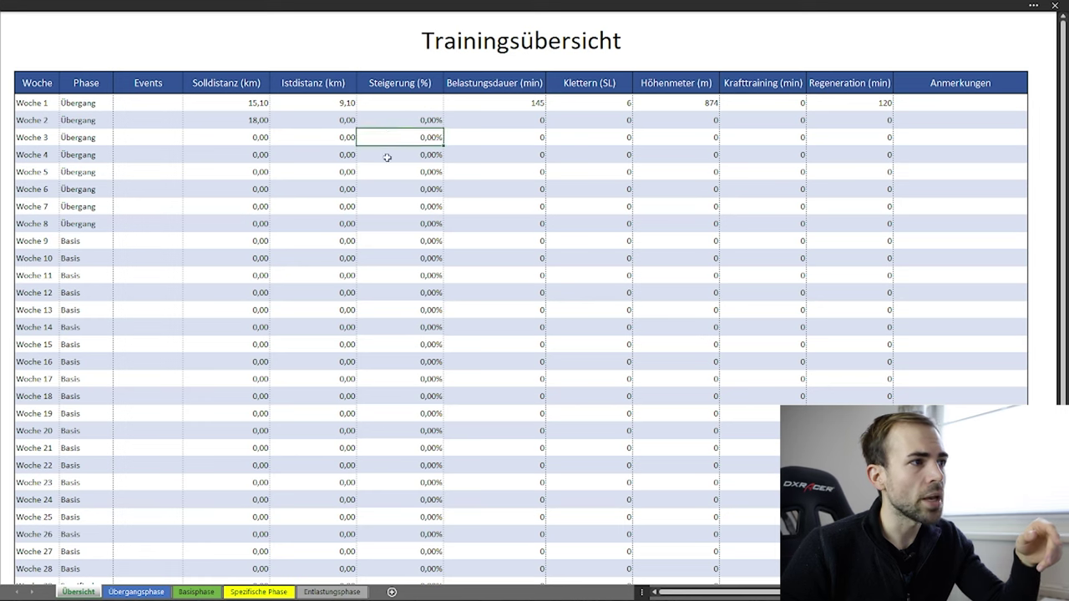
click(387, 155)
click(381, 177)
click(389, 123)
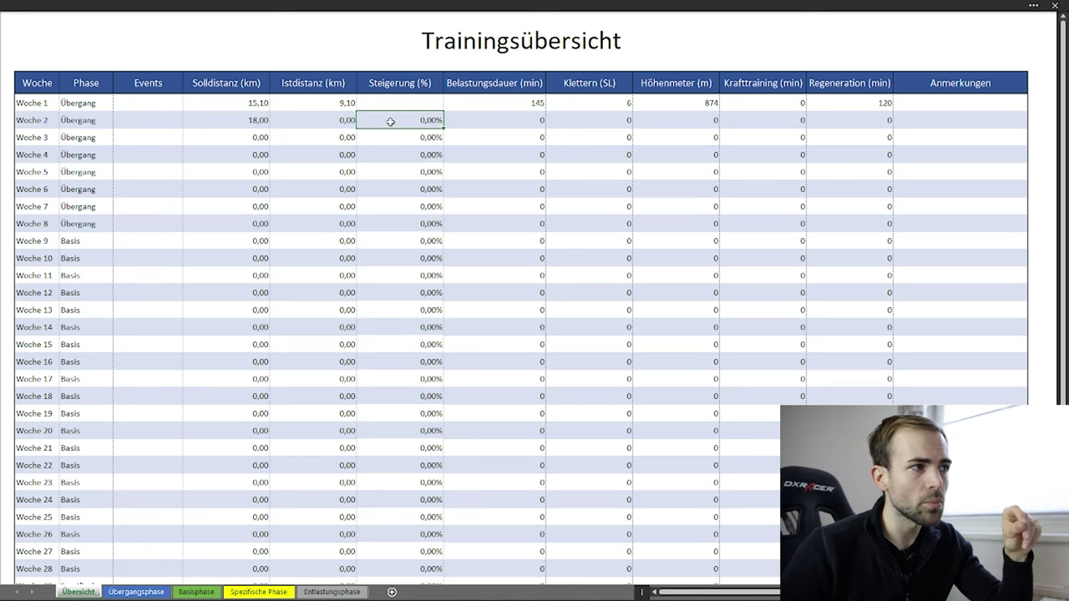
click(400, 103)
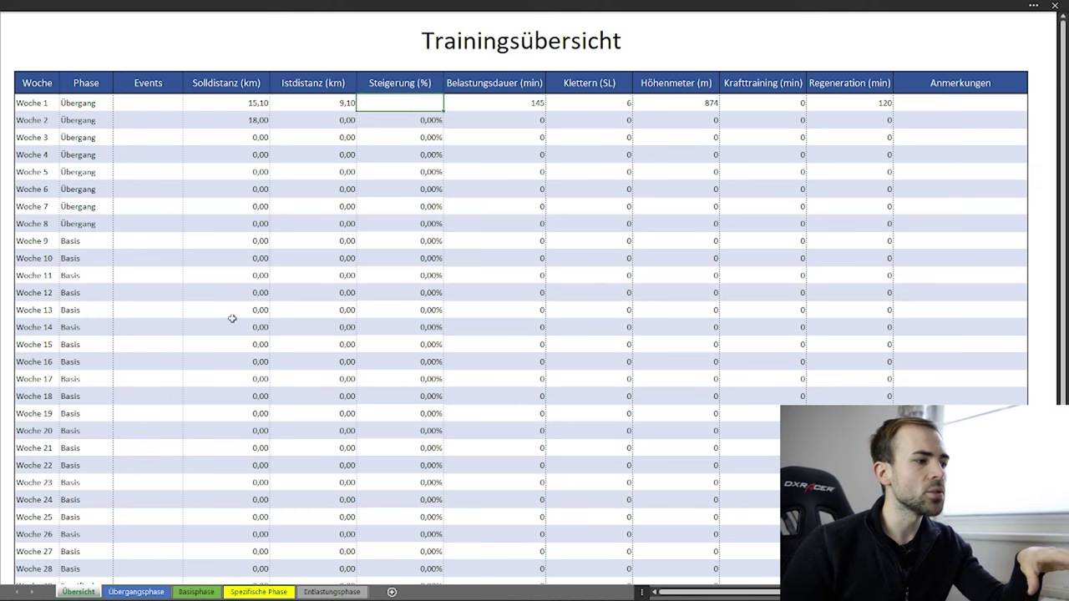
- View the Basisphase and Übergangsphase sheets, and point out the Events and Anmerkungen cells of Woche 1 in the Trainingsübersicht
click(197, 591)
click(126, 591)
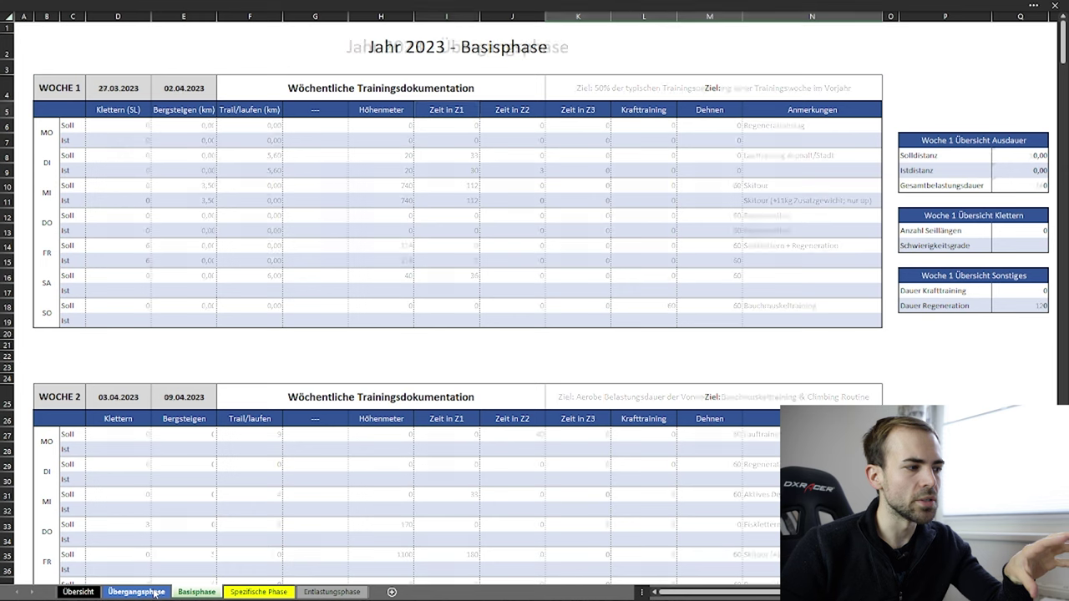
click(79, 591)
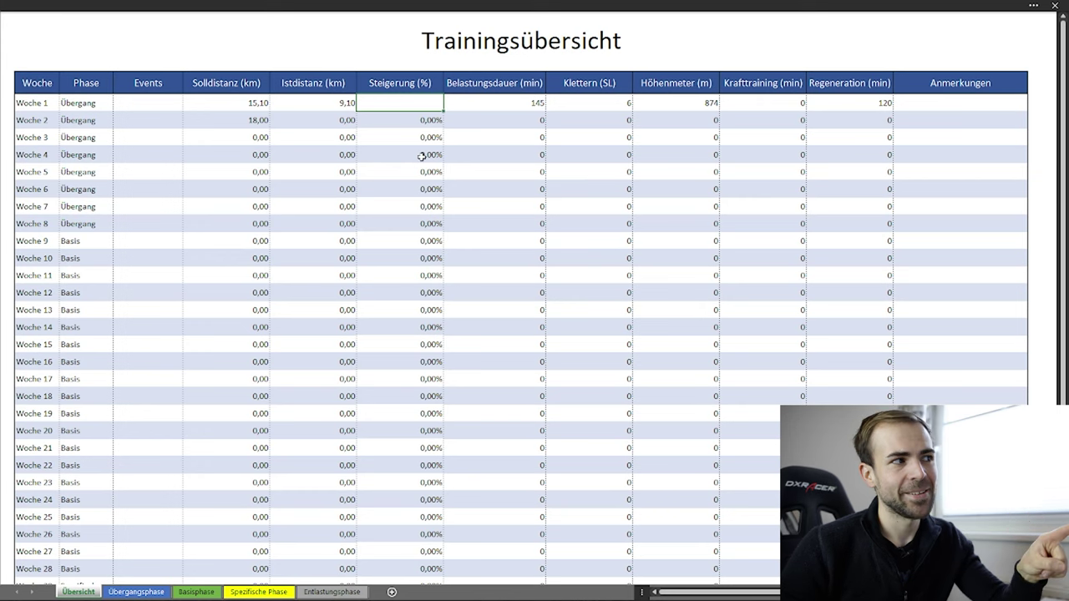
click(139, 102)
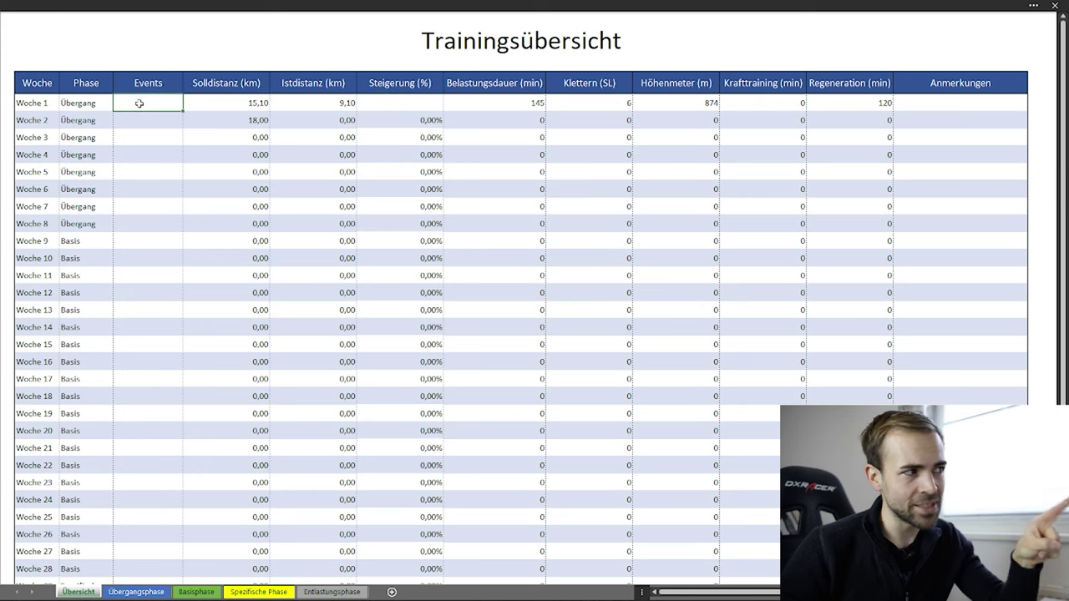
click(959, 103)
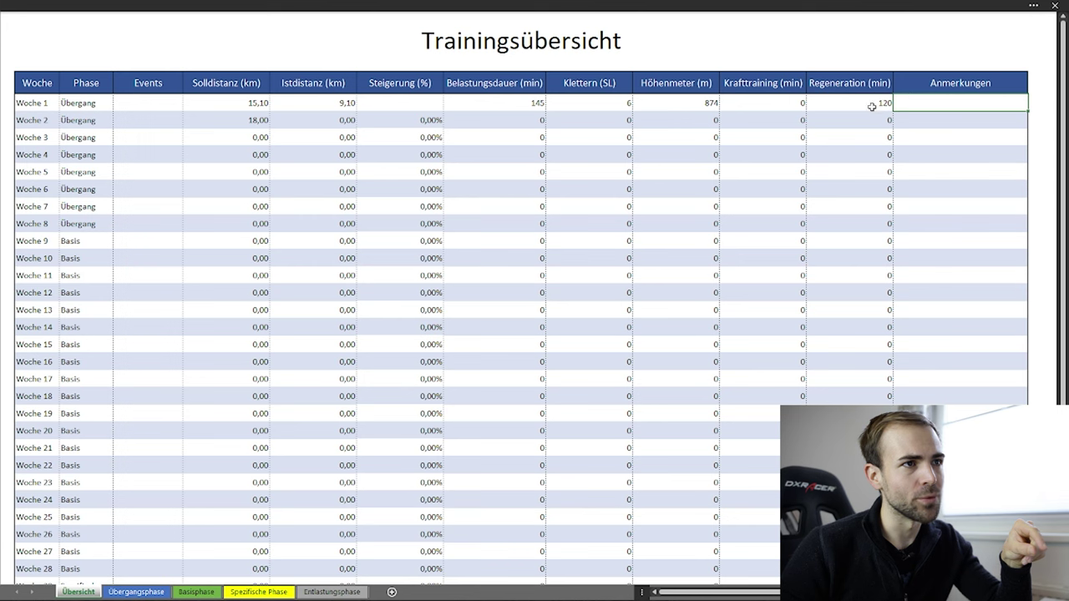
- Highlight the value columns of the Trainingsübersicht, including the Solldistanz cells from Woche 1 to Woche 10
drag(860, 93, 239, 414)
click(238, 414)
drag(252, 102, 250, 258)
click(202, 528)
- Select the three values of the Woche 1 Übersicht Ausdauer table on the Übergangsphase sheet
click(136, 591)
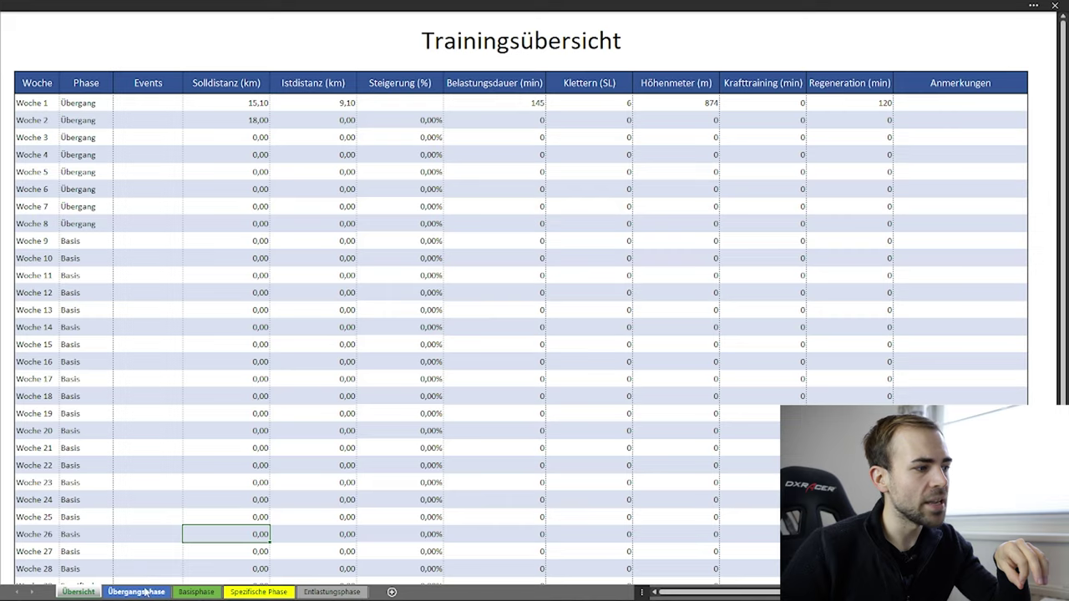
drag(951, 151, 1020, 182)
click(1024, 182)
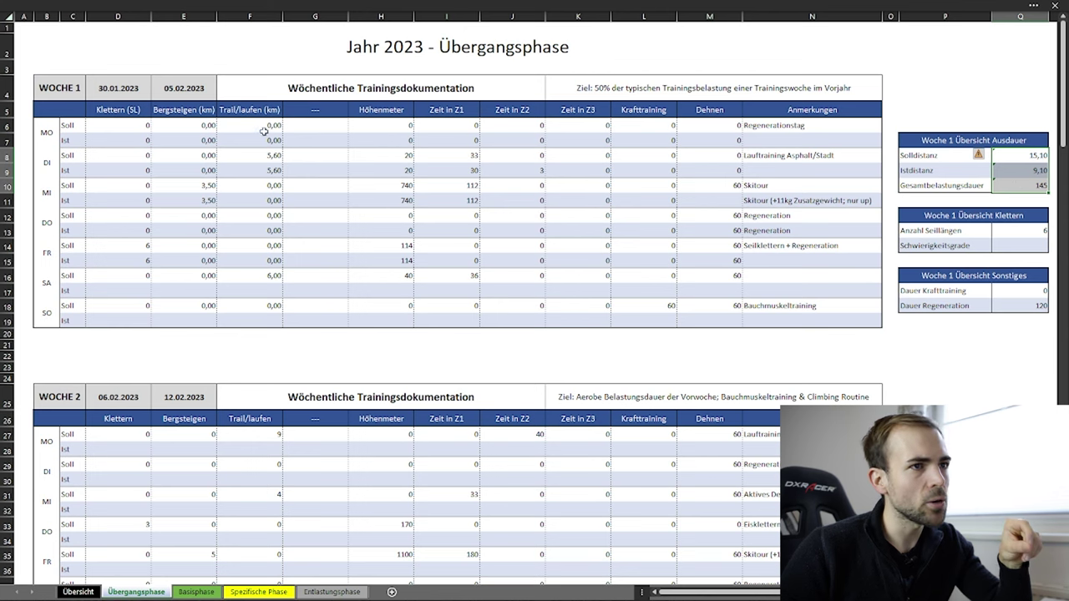
- Highlight the Woche 1 Bergsteigen and Trail/laufen values, the full daily entries table and the Schwierigkeitsgrade cell on the Übergangsphase sheet
drag(158, 124, 276, 294)
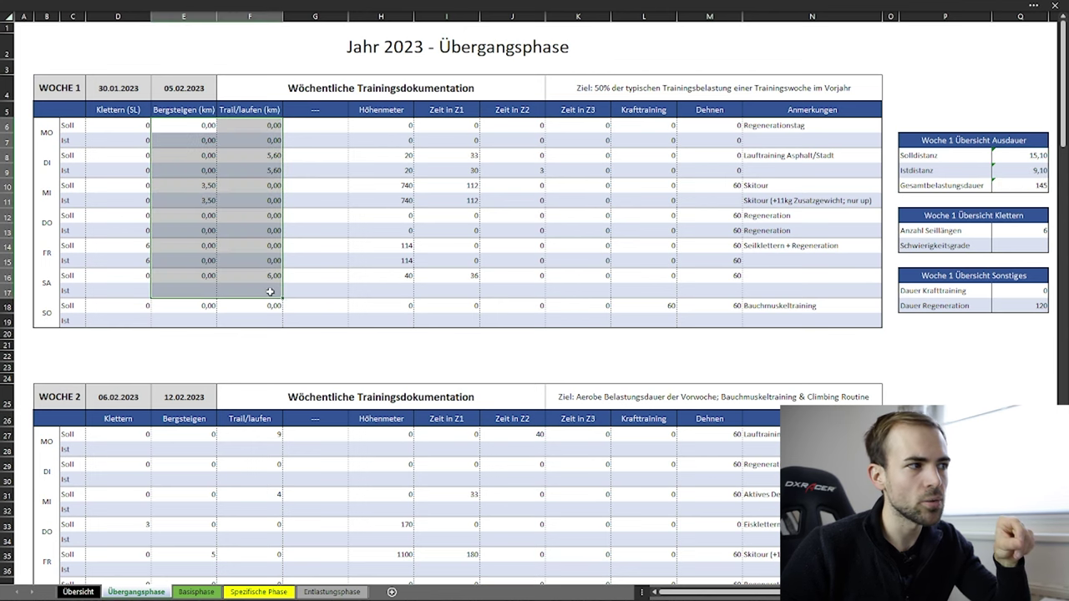
click(270, 292)
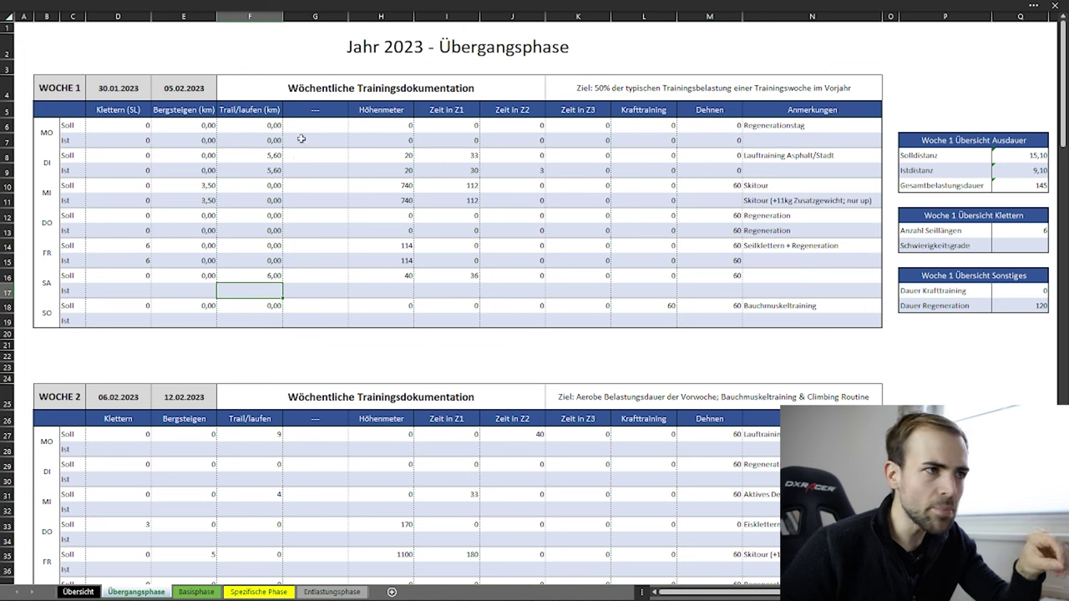
drag(108, 127, 820, 320)
click(820, 320)
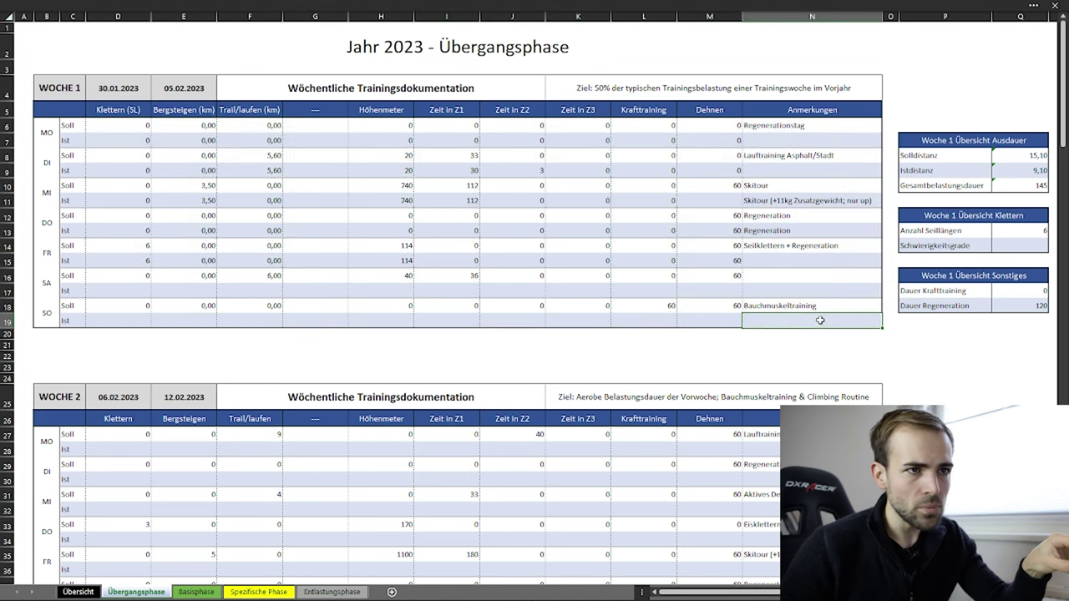
click(1026, 245)
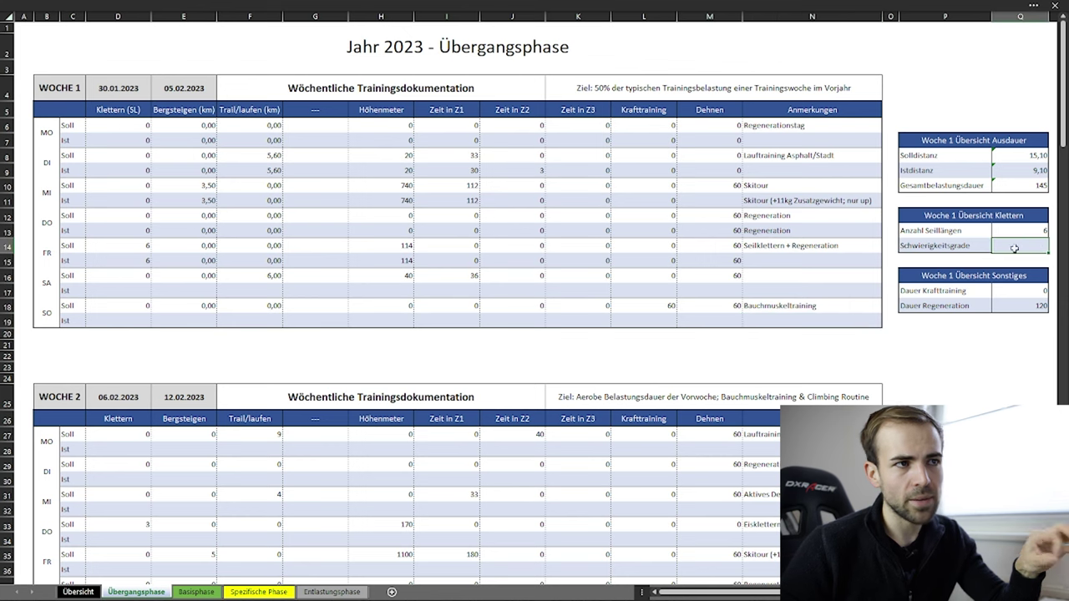
drag(826, 126, 160, 314)
click(137, 322)
- Return to the Trainingsübersicht and point out the Events and Anmerkungen cells of Woche 1
click(78, 592)
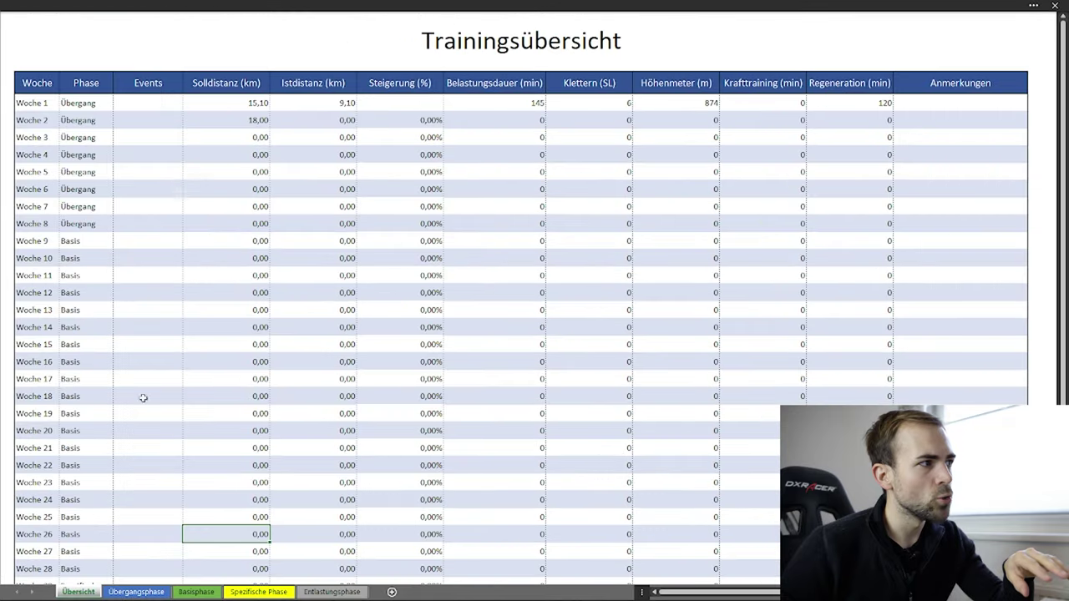
click(151, 100)
click(973, 101)
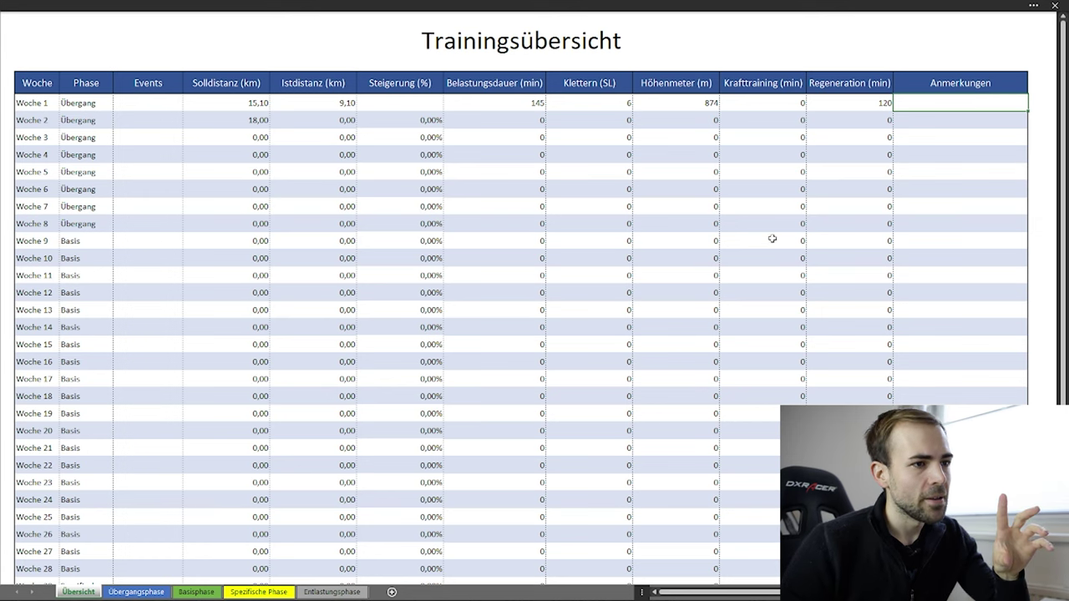
- Look over the Trainingsübersicht rows down to Woche 34, including the Steigerung (%) cells of Woche 9 and Woche 11
scroll(761, 286, down, 5)
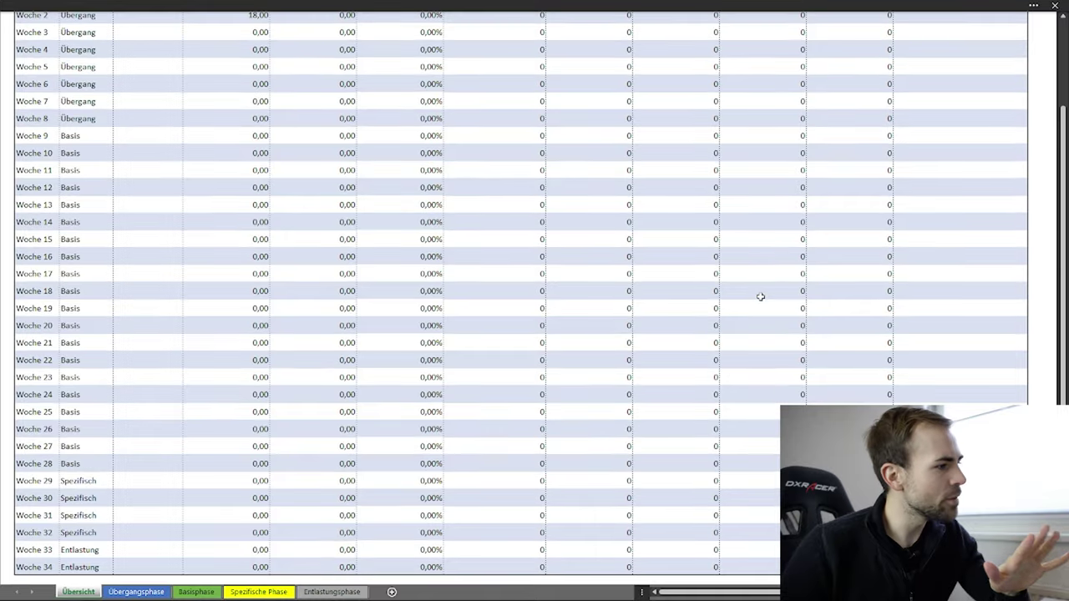
click(757, 267)
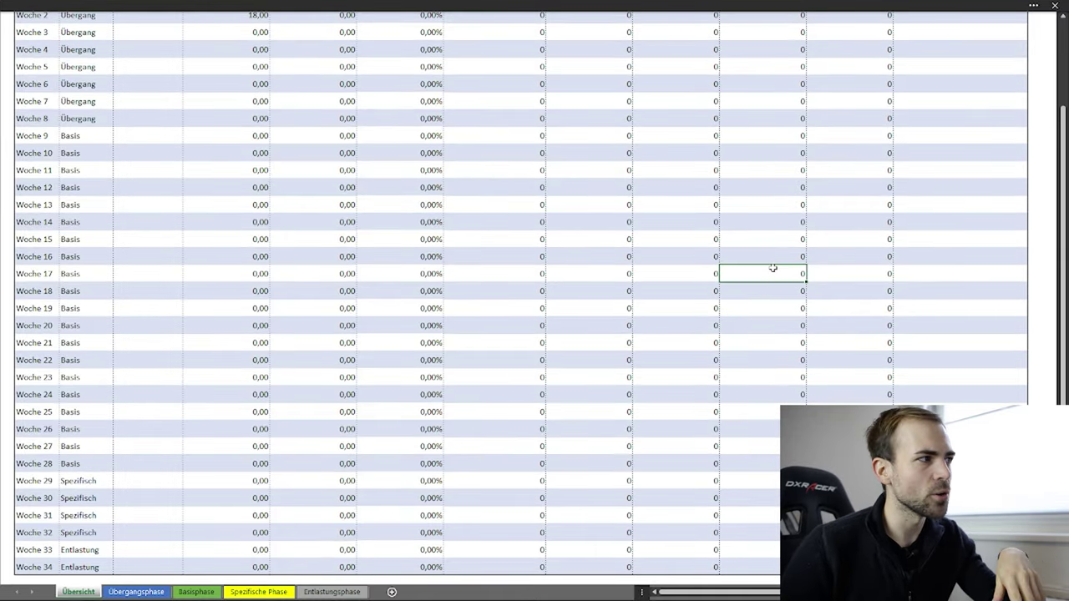
scroll(773, 267, up, 2)
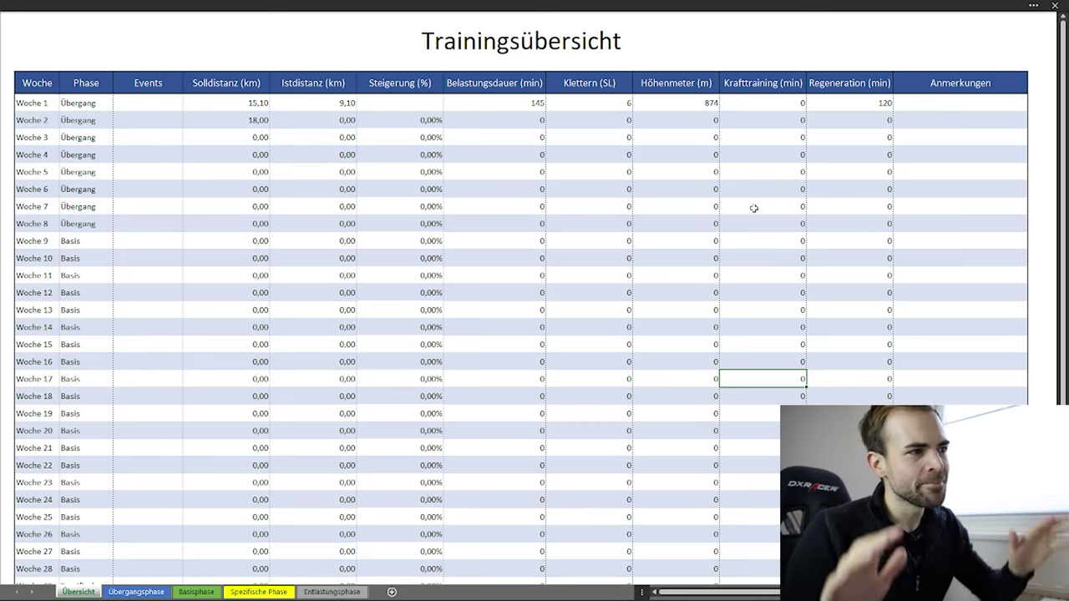
click(398, 242)
click(405, 276)
click(481, 276)
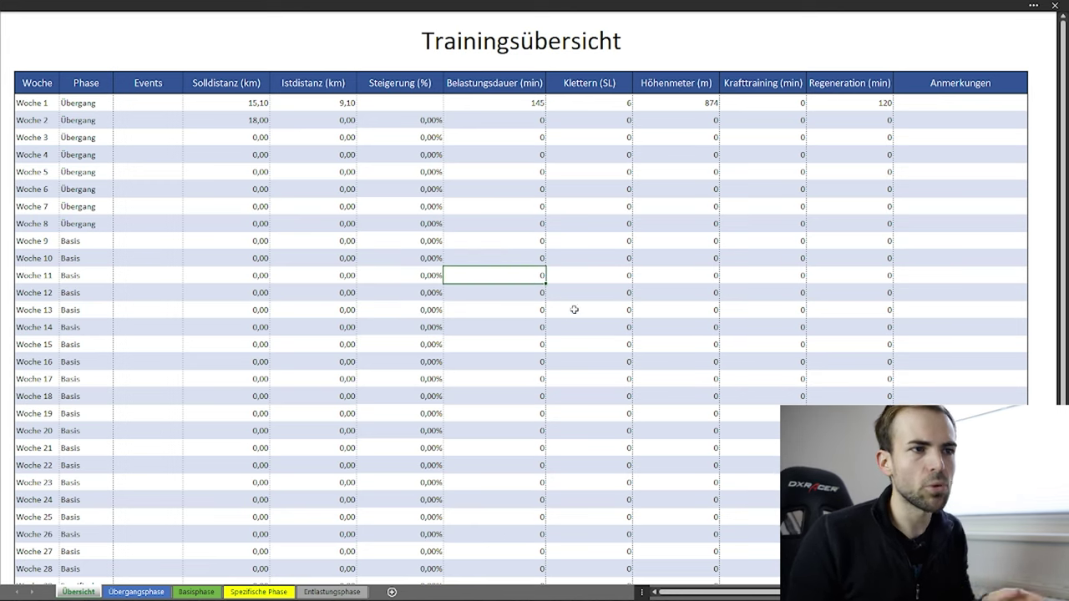
scroll(574, 309, down, 2)
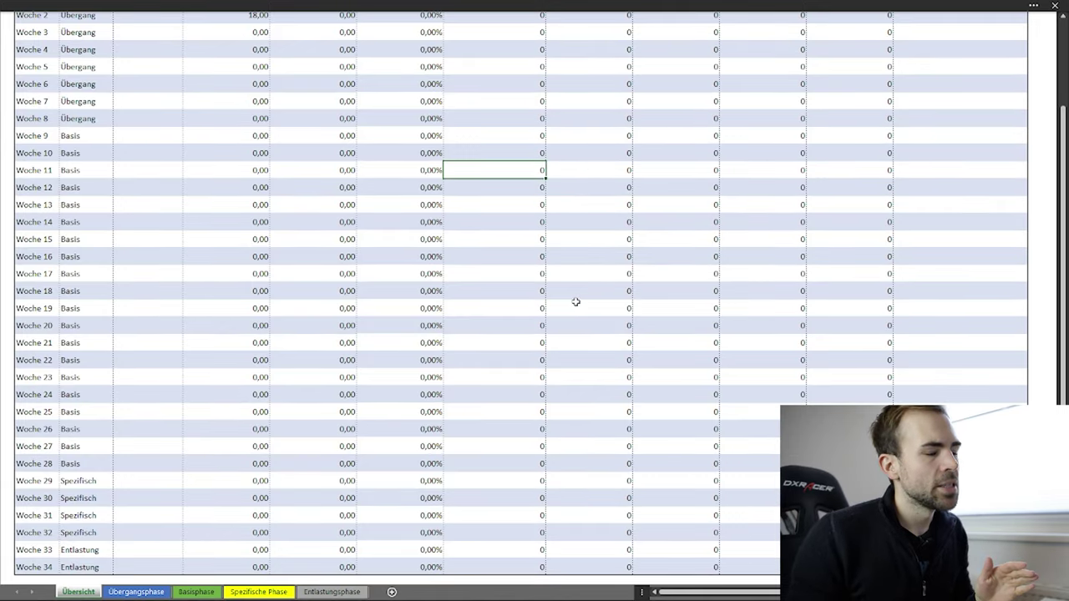